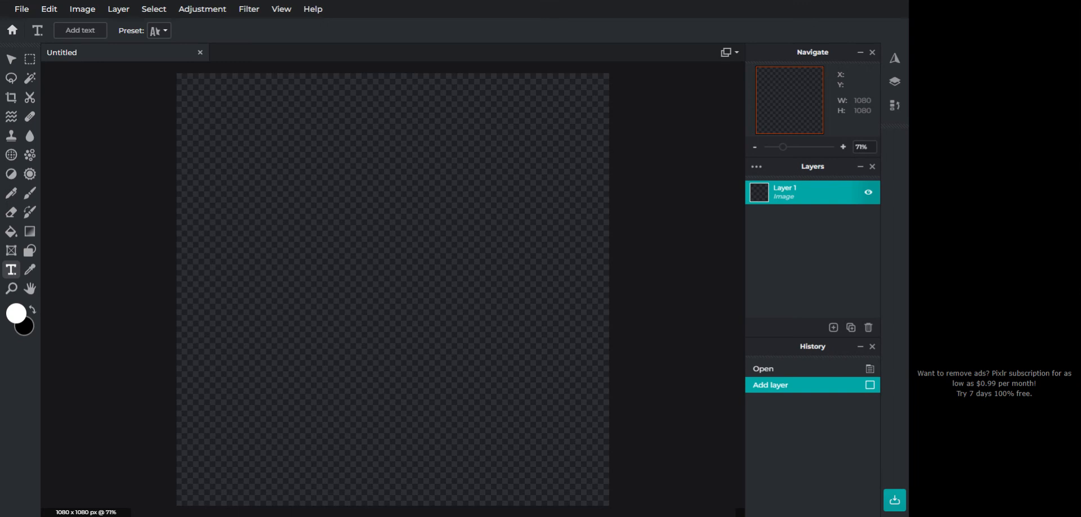
Open the image New Piskel.png for editing alongside the Untitled canvas.
left_click(445, 169)
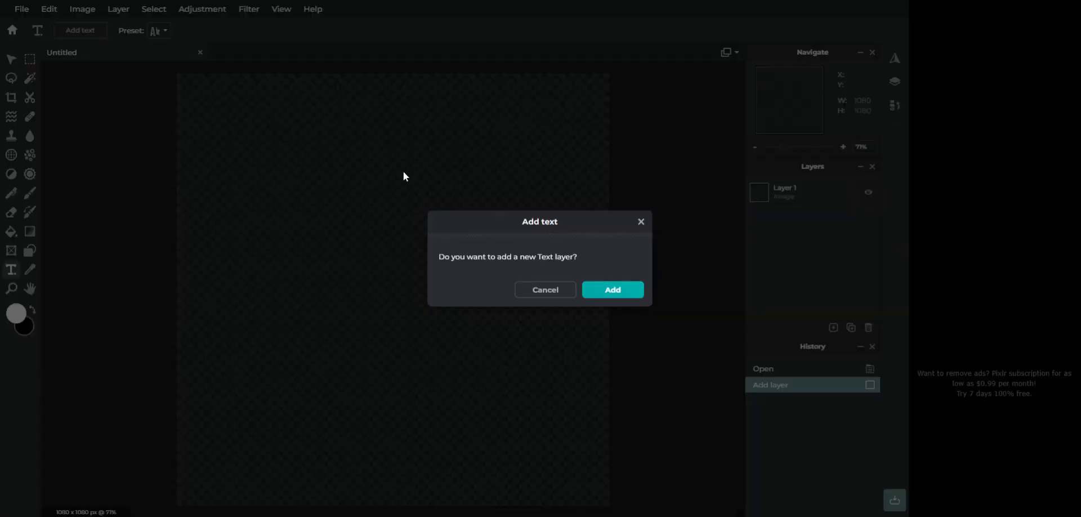
left_click(642, 223)
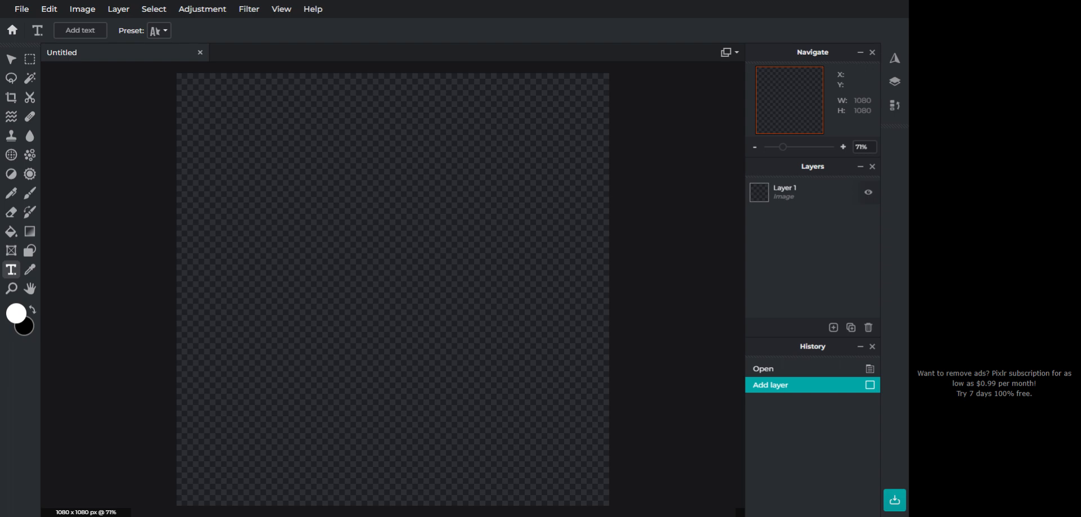
left_click(25, 10)
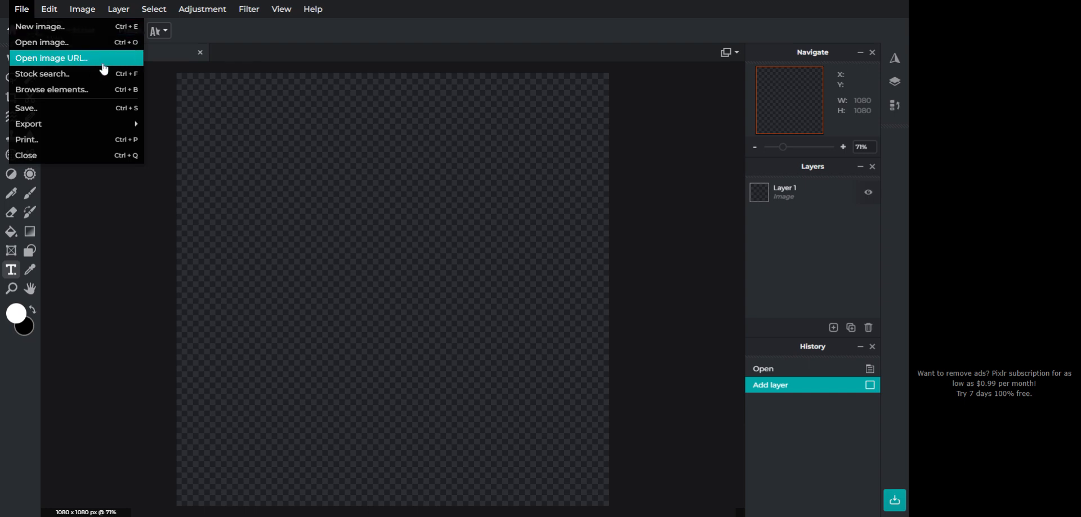
left_click(79, 10)
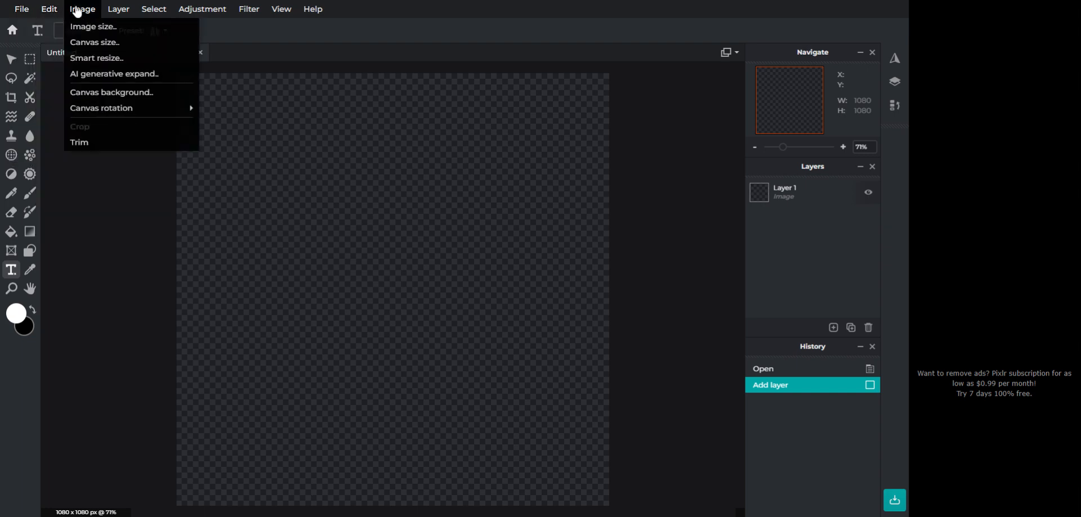
mouse_move(17, 8)
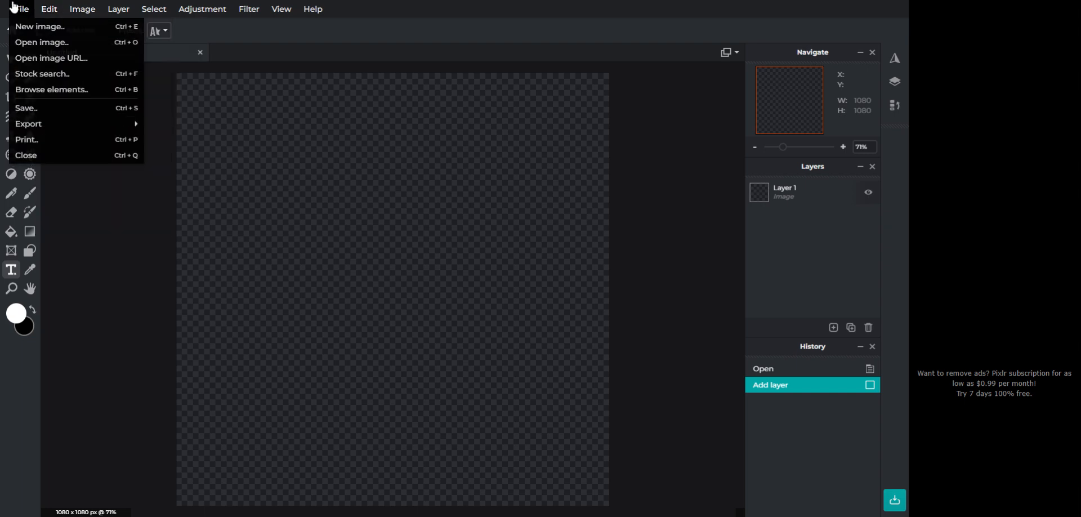
left_click(36, 42)
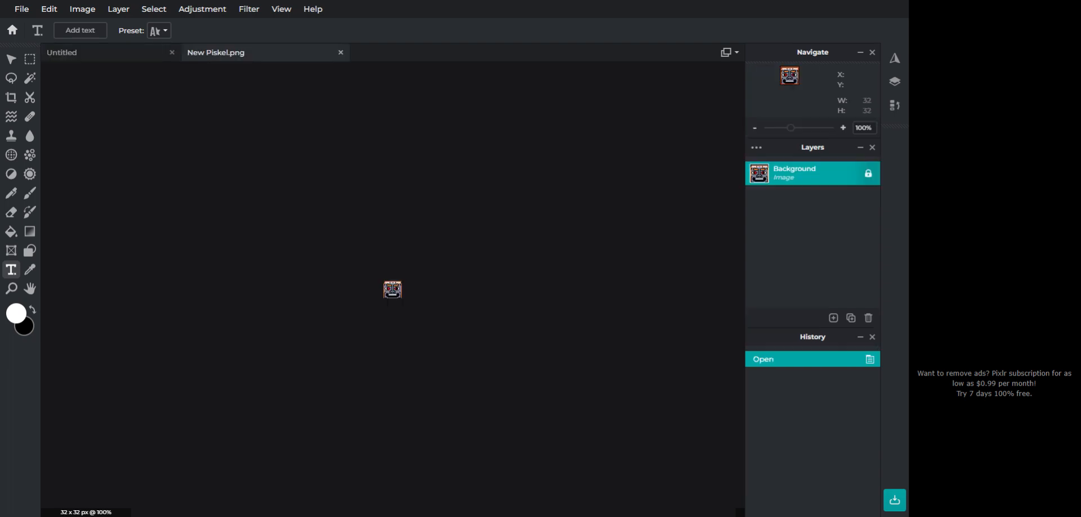
scroll(406, 281, "up", 4)
scroll(393, 289, "up", 2)
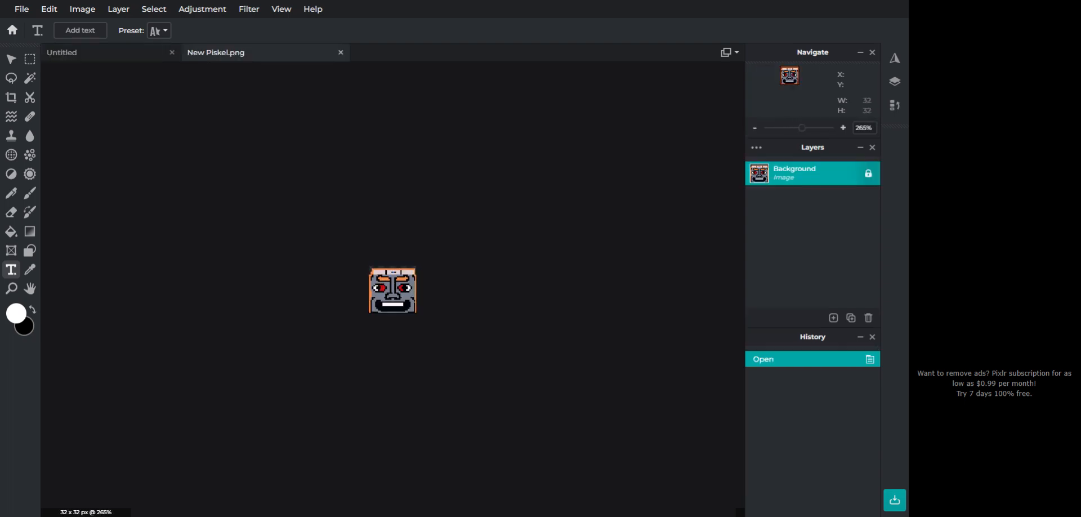
left_click_drag(352, 254, 442, 325)
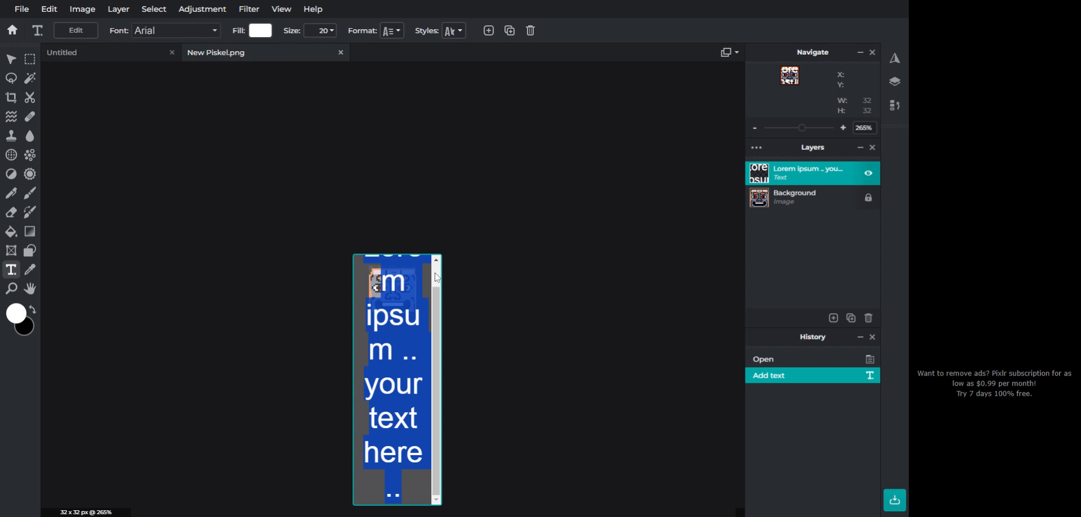
scroll(436, 273, "up", 1)
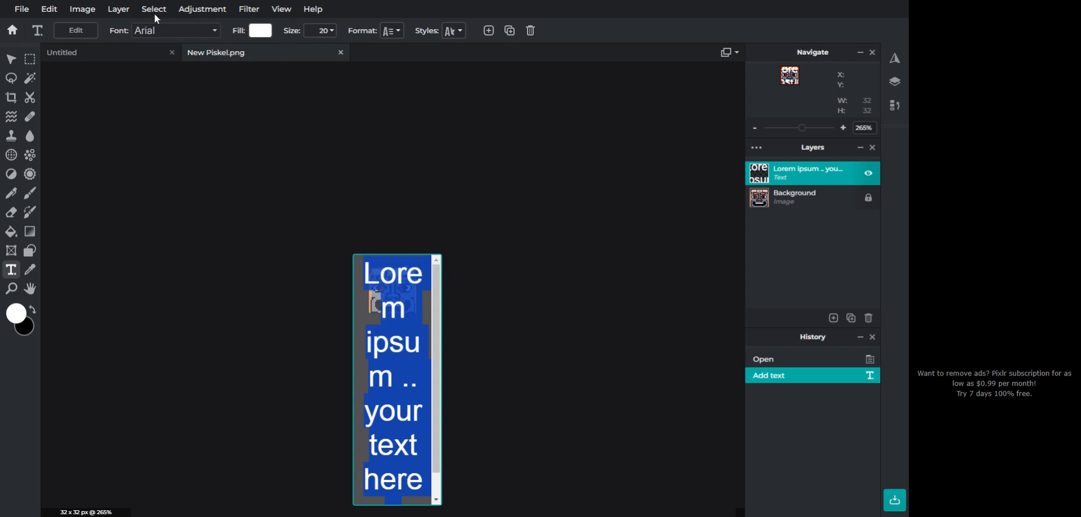
left_click(14, 273)
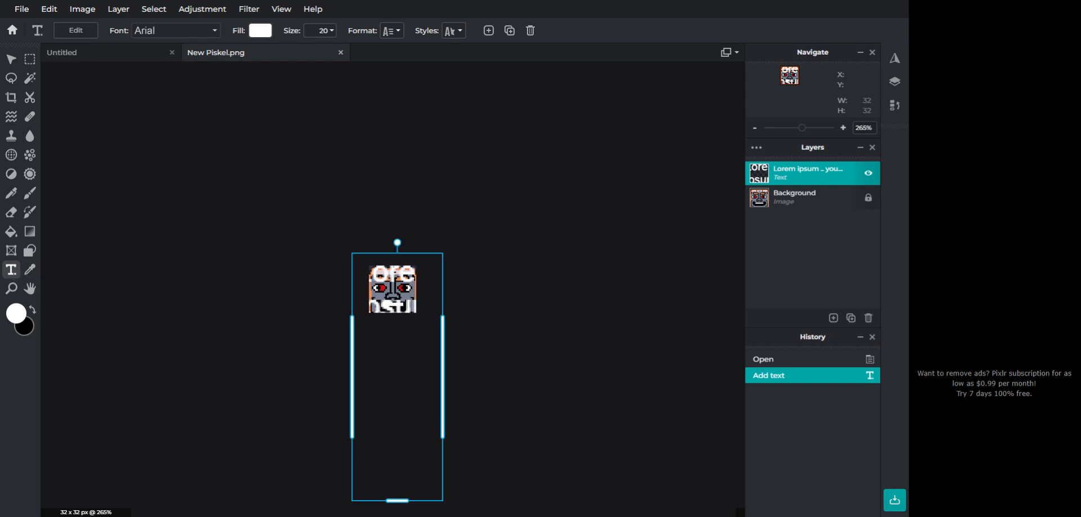
left_click(393, 223)
left_click_drag(378, 251, 207, 159)
key("Delete")
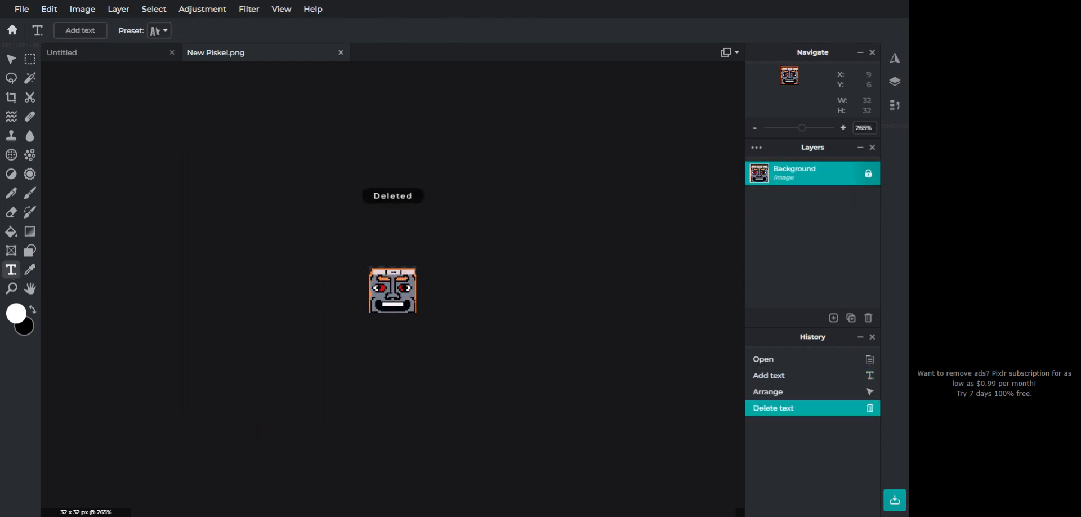
Select the entire pixel face in New Piskel.png with a rectangular marquee and copy it.
left_click(13, 59)
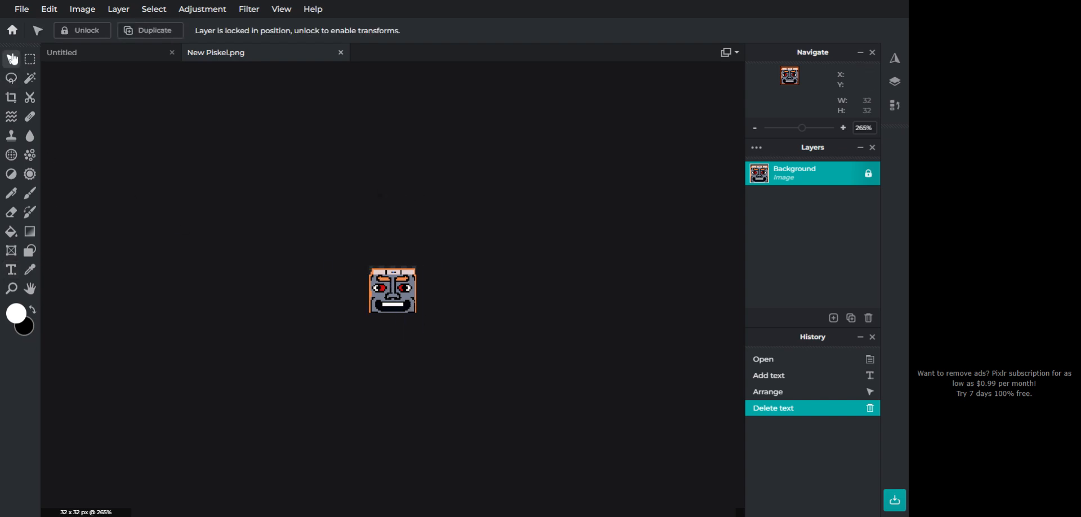
left_click(30, 59)
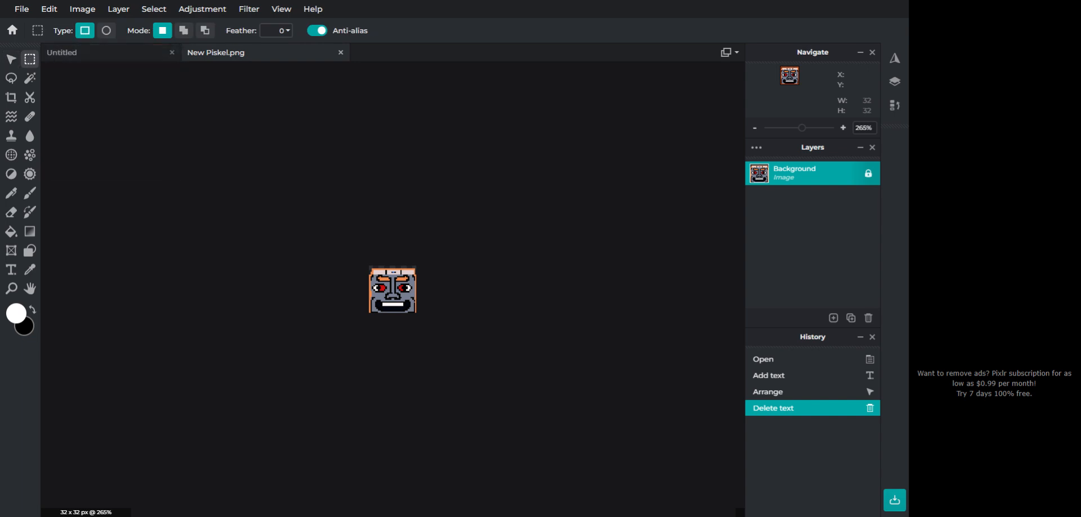
left_click_drag(362, 260, 422, 319)
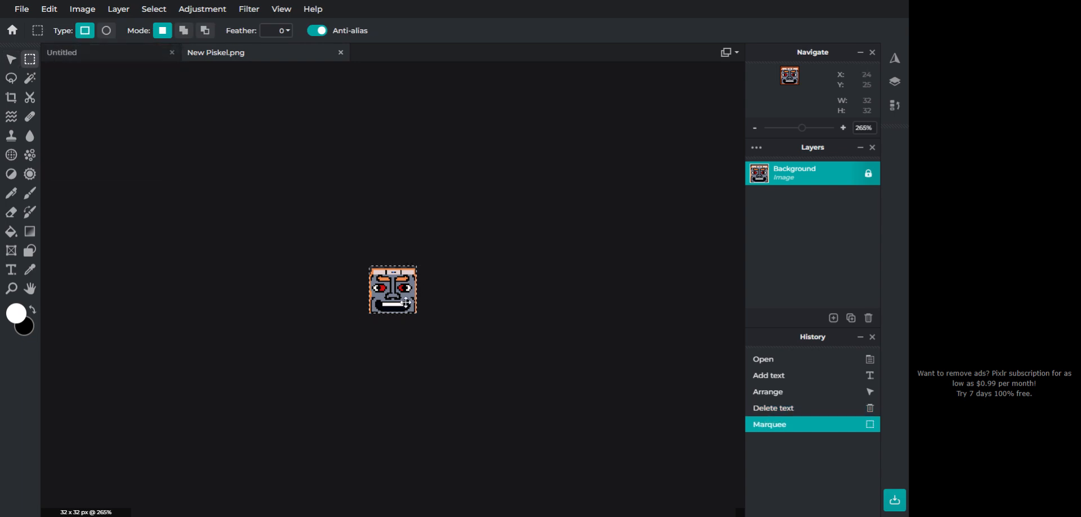
right_click(404, 301)
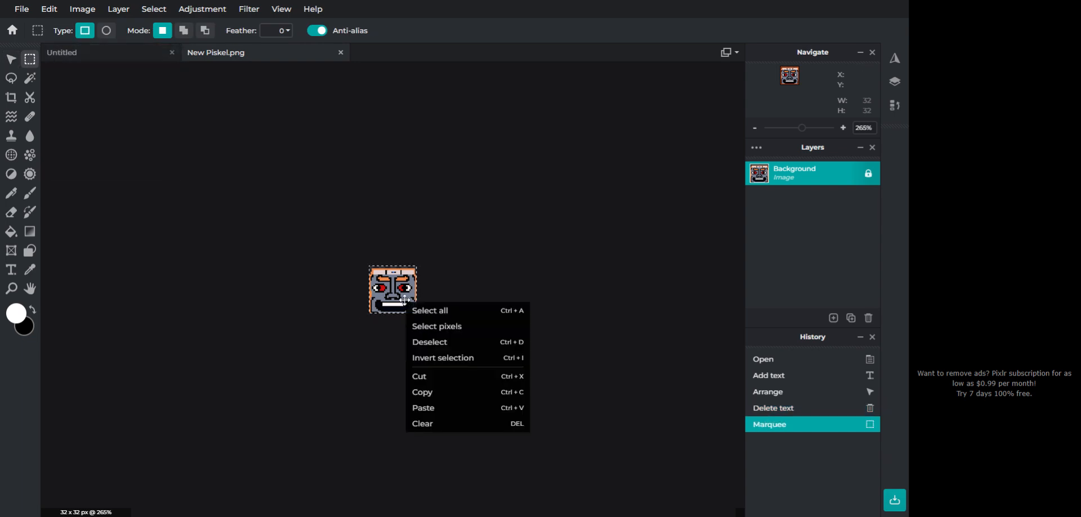
left_click(450, 393)
Paste the clipboard image onto the Untitled canvas.
left_click(69, 52)
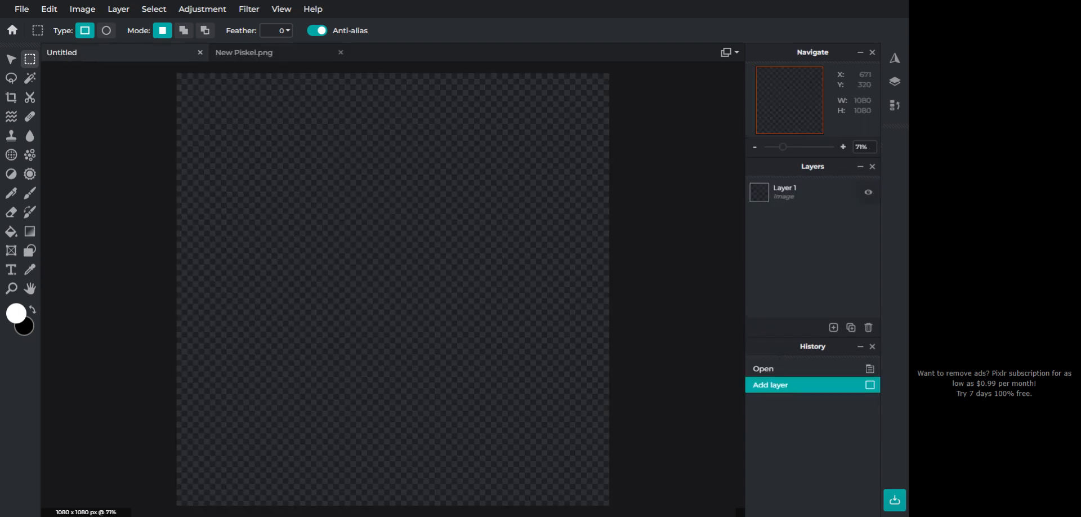
right_click(411, 182)
left_click(445, 287)
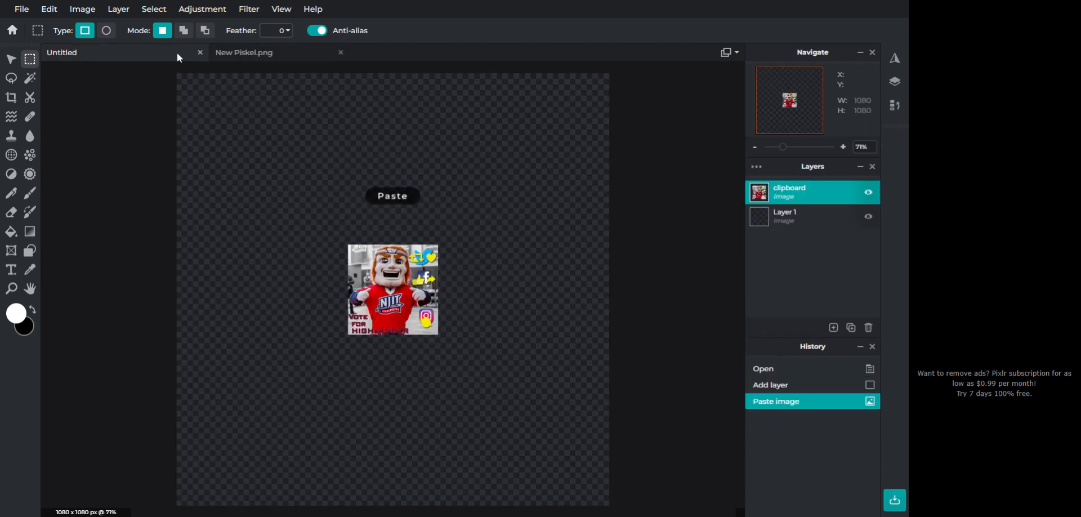
Clear the pasted mascot picture from the Untitled canvas using a rectangular marquee around it.
left_click(427, 304)
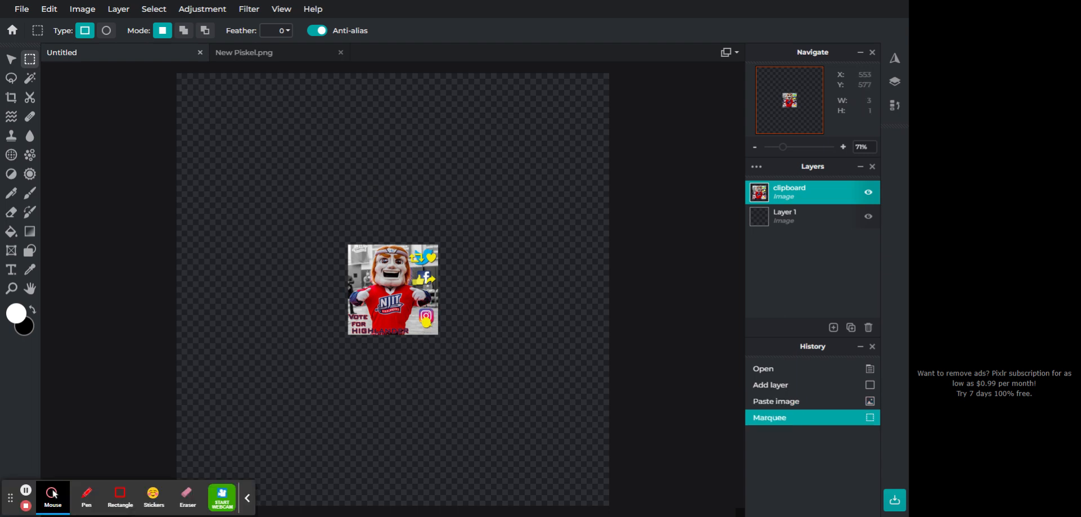
left_click_drag(371, 265, 382, 282)
key("Delete")
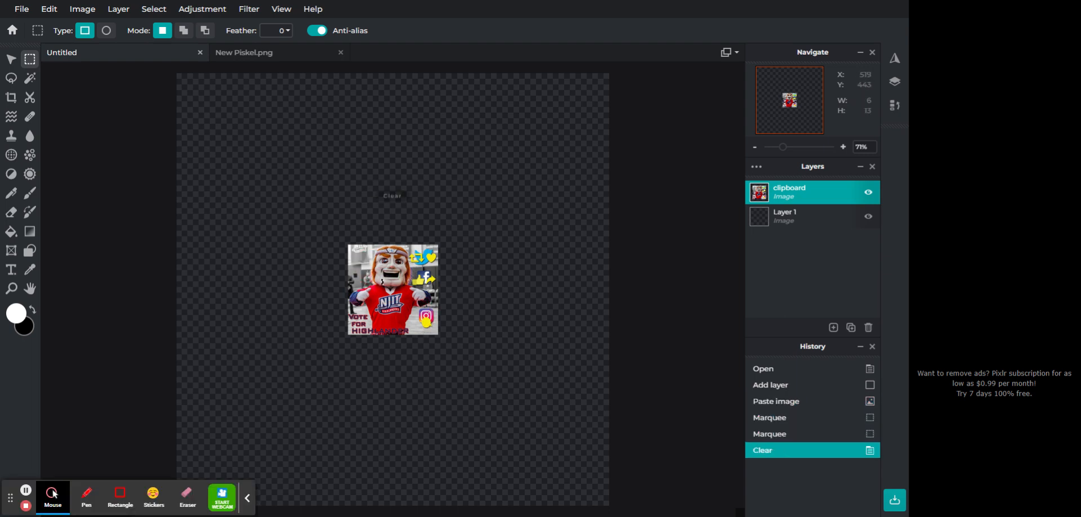
left_click_drag(337, 230, 457, 356)
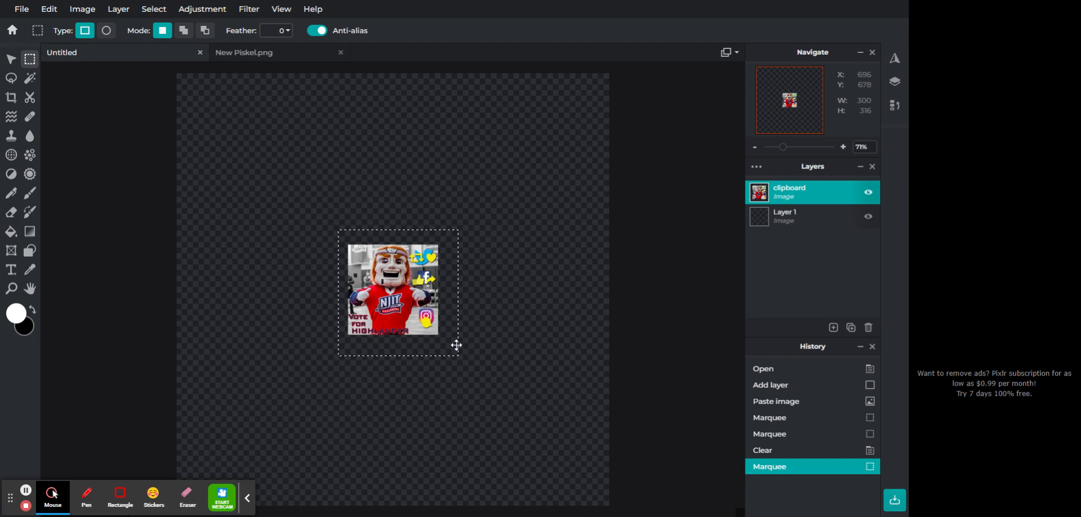
key("Delete")
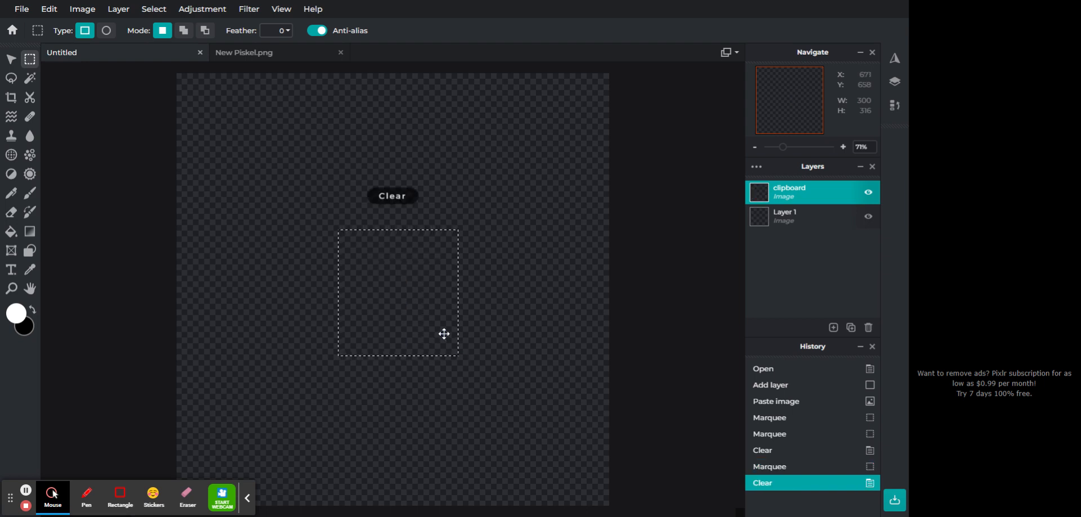
Cut the selected pixel face from New Piskel.png and paste it onto the Untitled canvas.
left_click(231, 54)
right_click(389, 299)
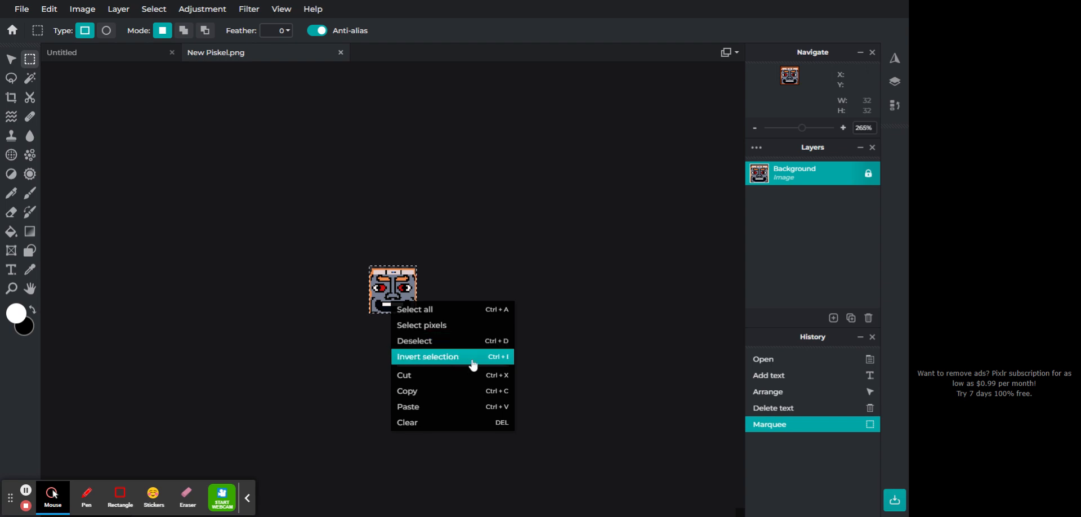
left_click(442, 378)
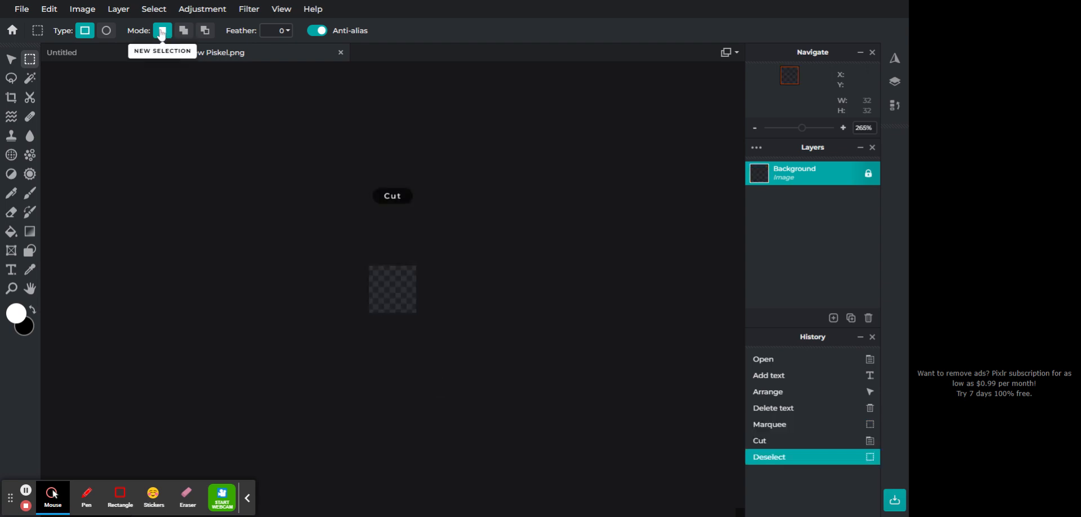
left_click(71, 53)
right_click(369, 248)
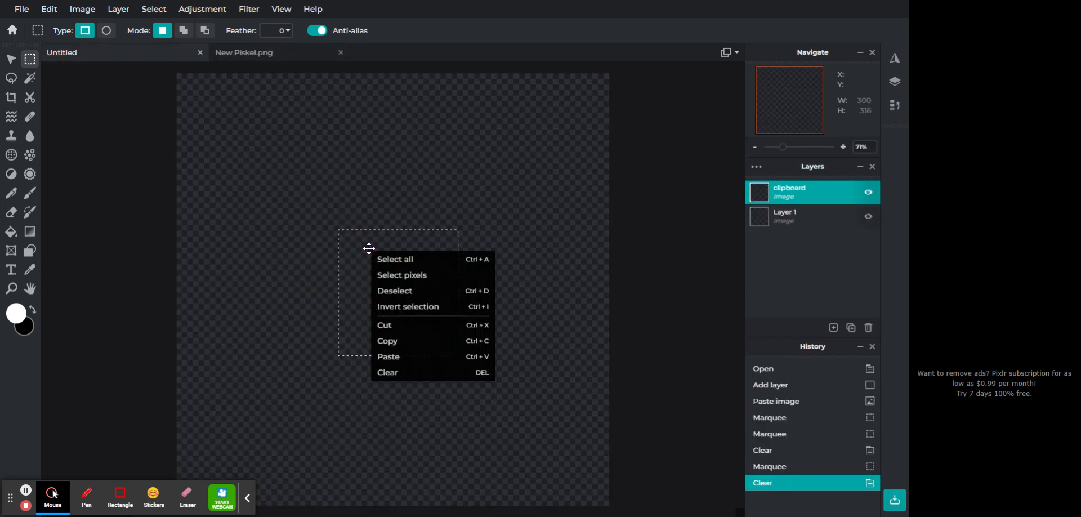
left_click(404, 357)
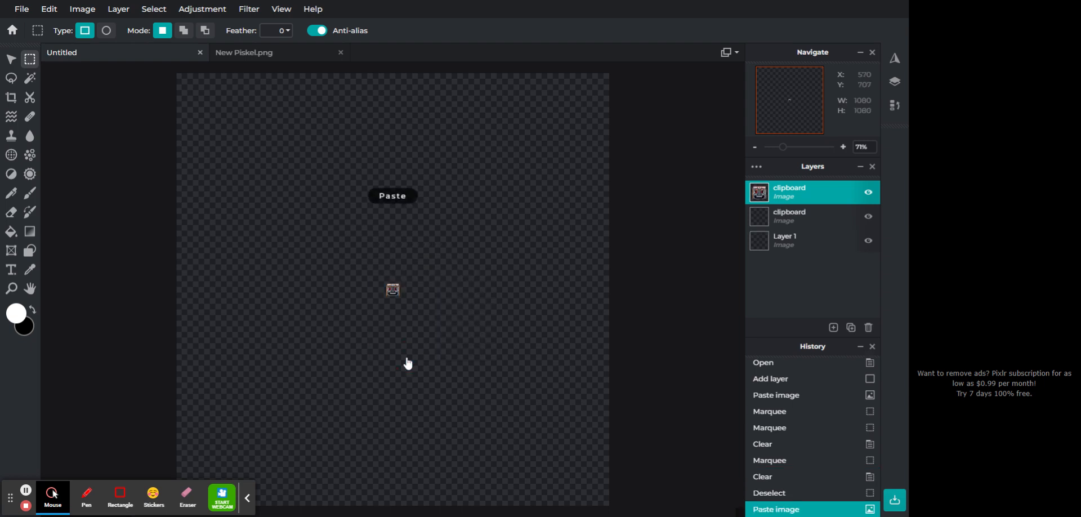
scroll(392, 289, "down", 1)
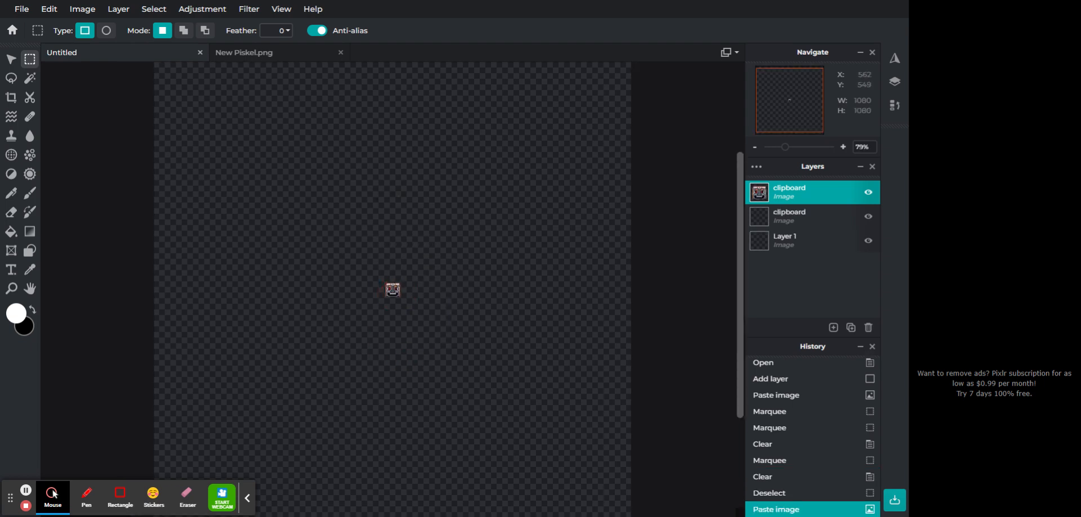
left_click_drag(382, 281, 410, 309)
left_click(427, 309)
scroll(427, 308, "up", 3)
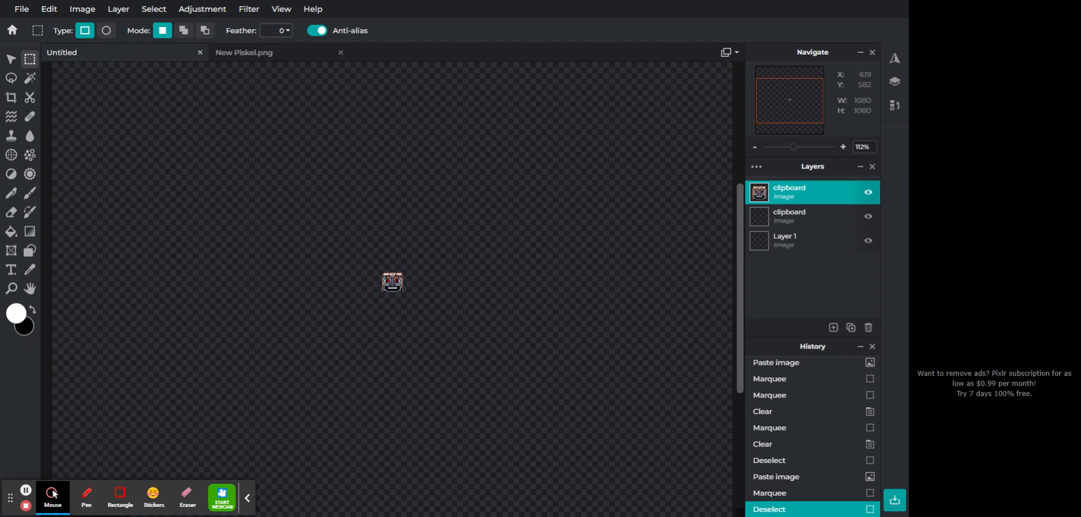
scroll(439, 295, "up", 3)
left_click_drag(357, 274, 218, 205)
left_click(207, 201)
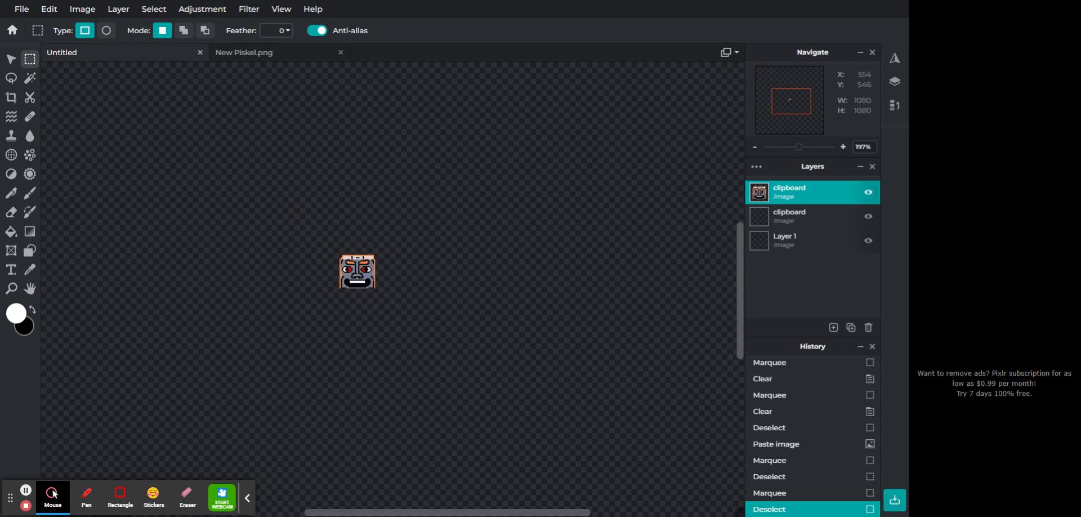
scroll(408, 297, "down", 5)
scroll(392, 289, "up", 3)
scroll(392, 289, "down", 1)
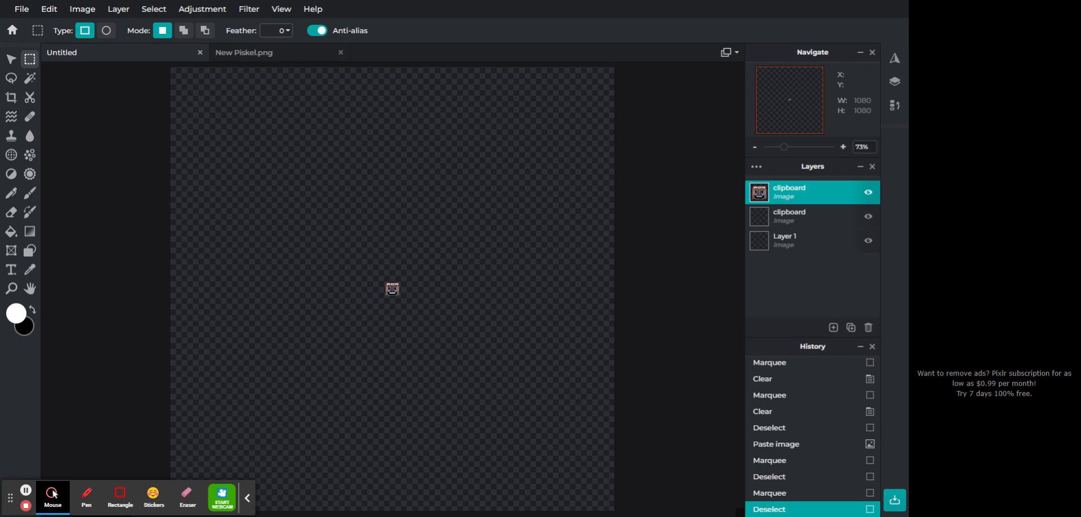
Open the image New Piskel (1).png and close the emptied New Piskel.png.
left_click(23, 9)
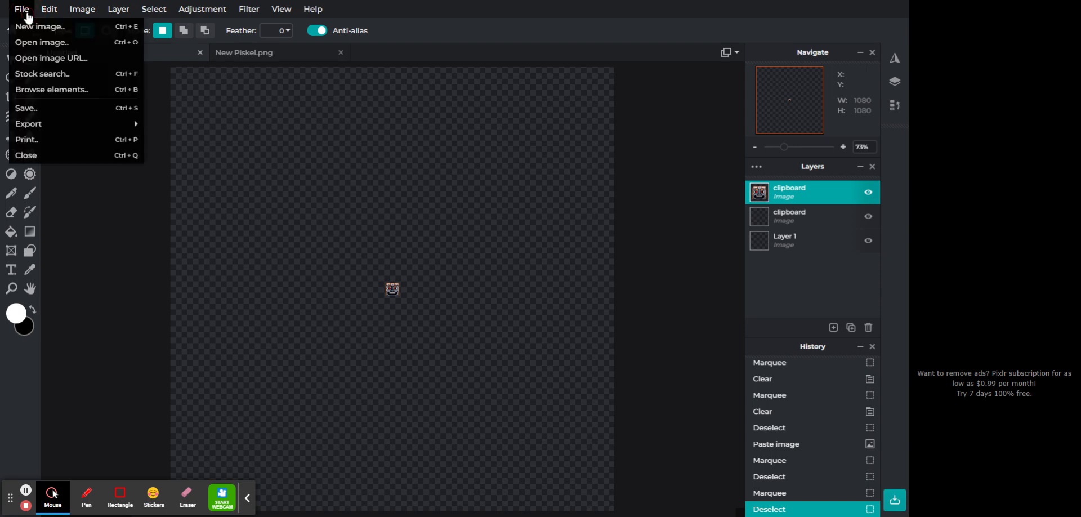
left_click(44, 45)
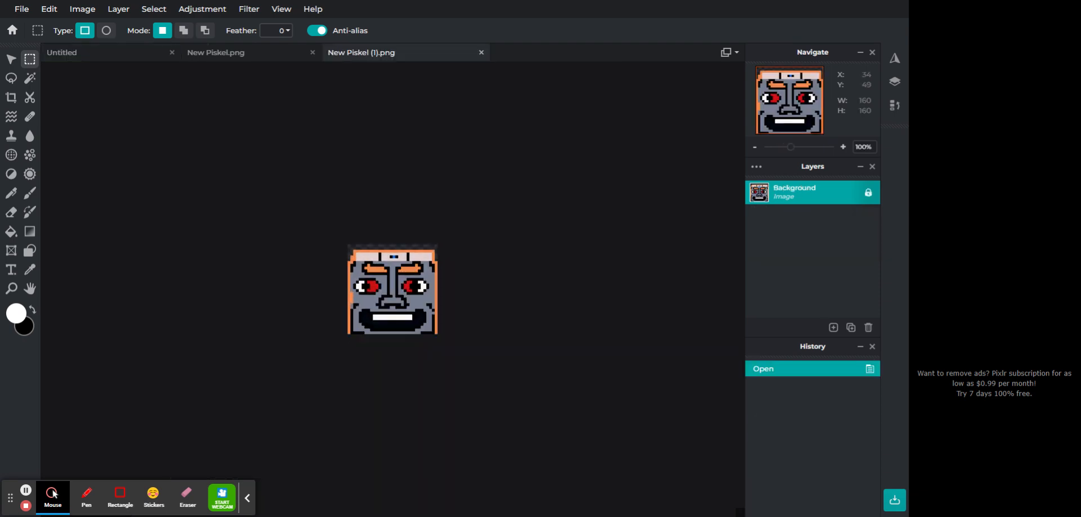
left_click(256, 56)
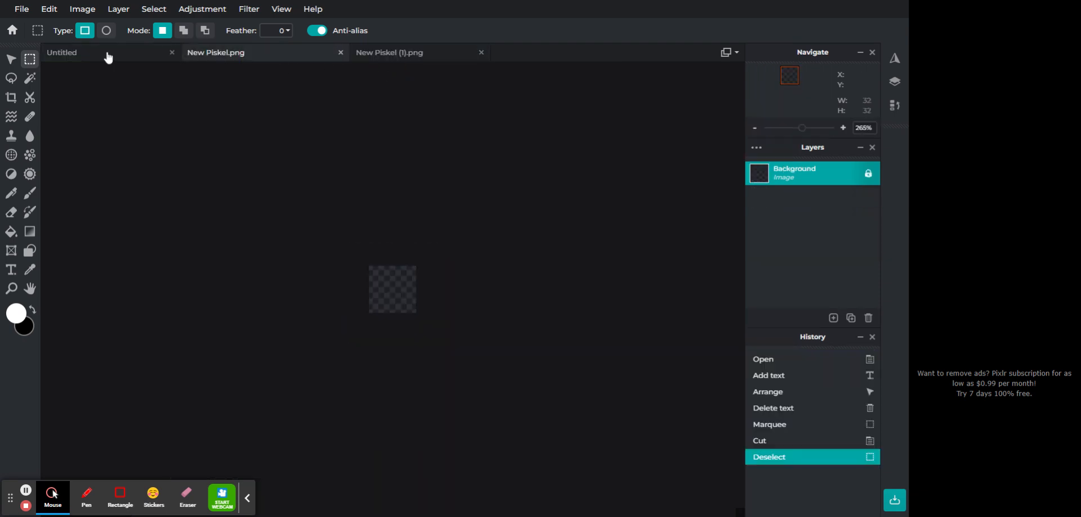
left_click(116, 53)
left_click(245, 53)
left_click(340, 53)
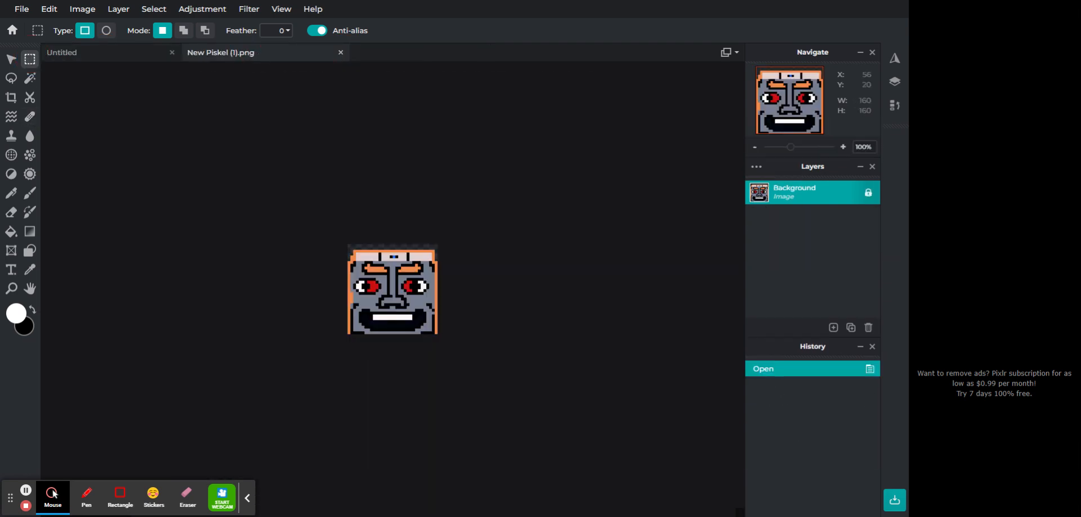
Cut the pixel face out of New Piskel (1).png with a rectangular marquee around it.
left_click_drag(348, 246, 438, 334)
right_click(413, 318)
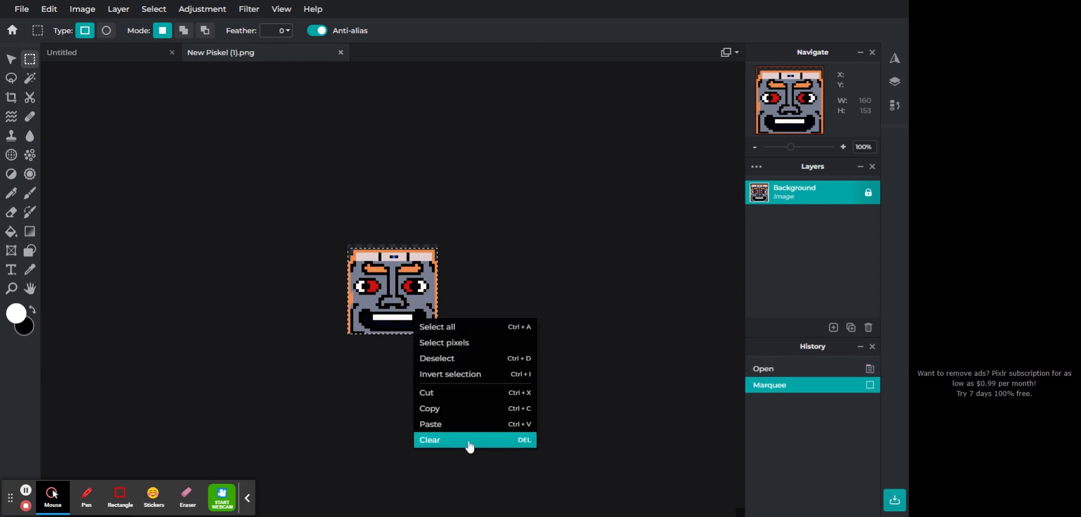
left_click(434, 393)
Clear the previously pasted face from the Untitled canvas using a small marquee over the canvas centre.
left_click(80, 54)
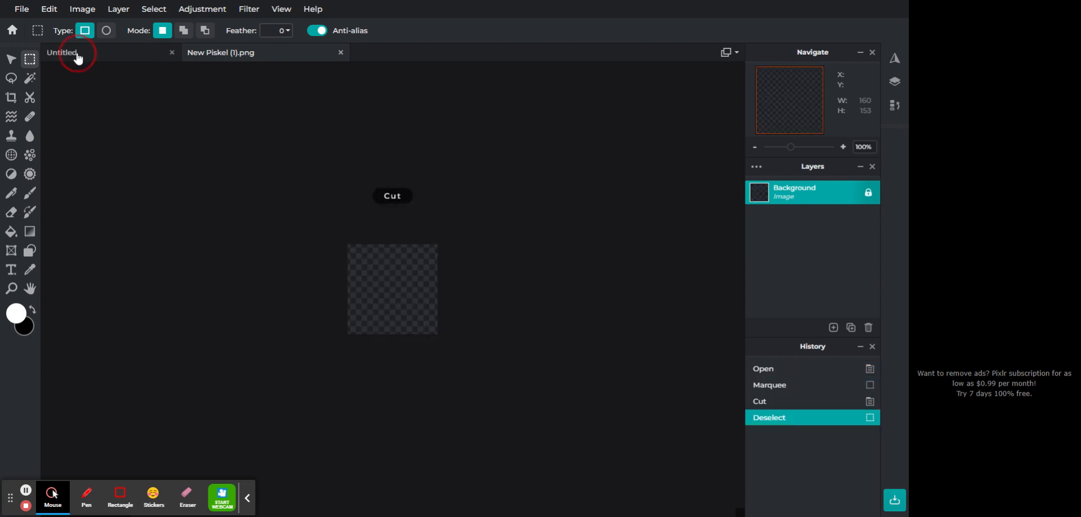
left_click_drag(380, 281, 408, 303)
key("Delete")
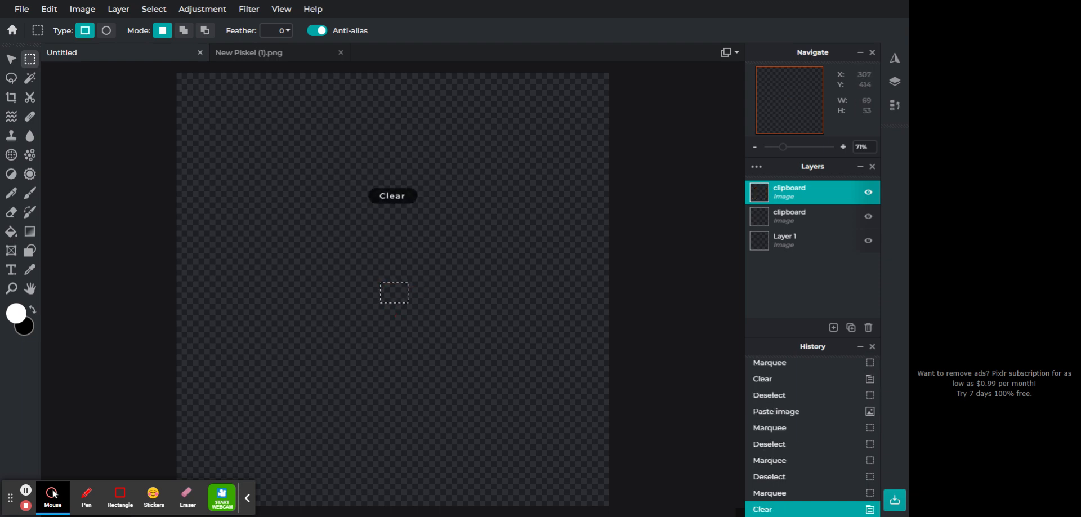
Paste the cut face onto the Untitled canvas and move it into the canvas's lower-right corner, at about X 920, Y 927.
right_click(314, 235)
left_click(355, 340)
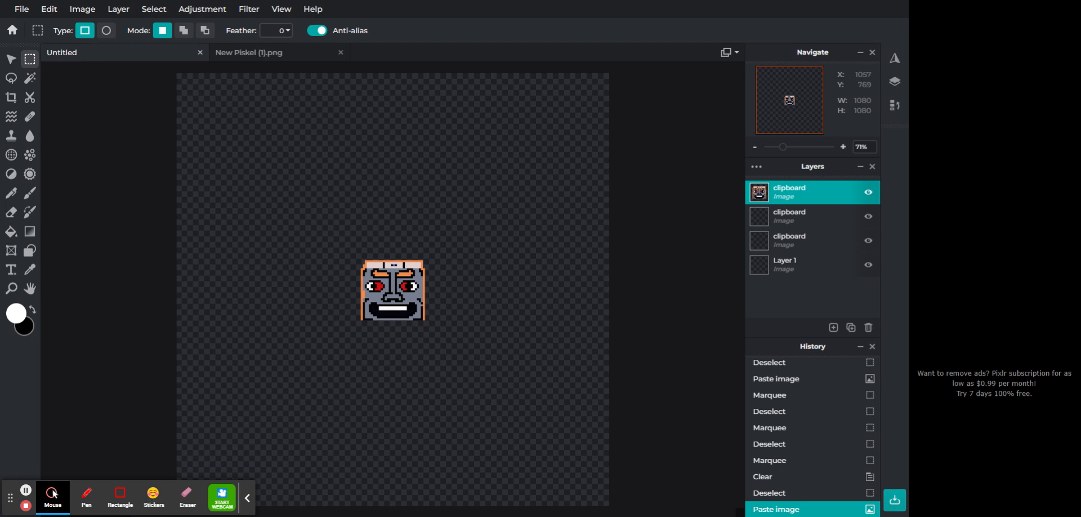
left_click(10, 59)
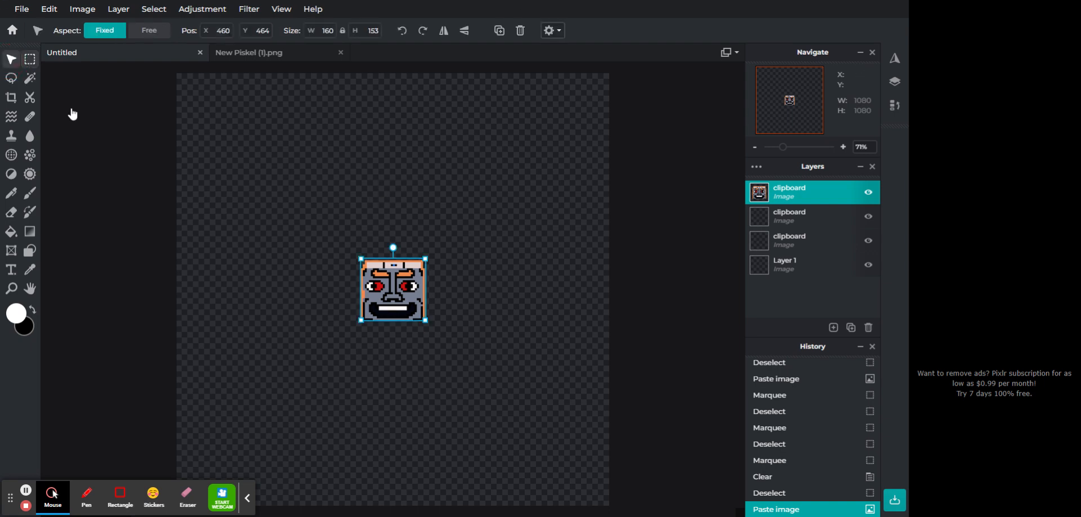
left_click_drag(386, 302, 585, 485)
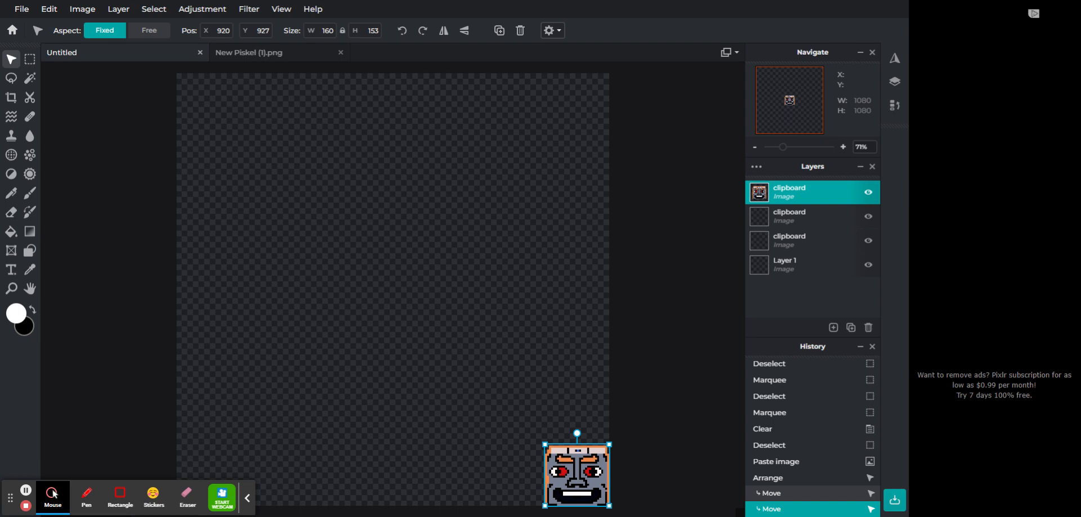
Open the Black And Turquoise Futuristic Twitch overlay image.
left_click(23, 11)
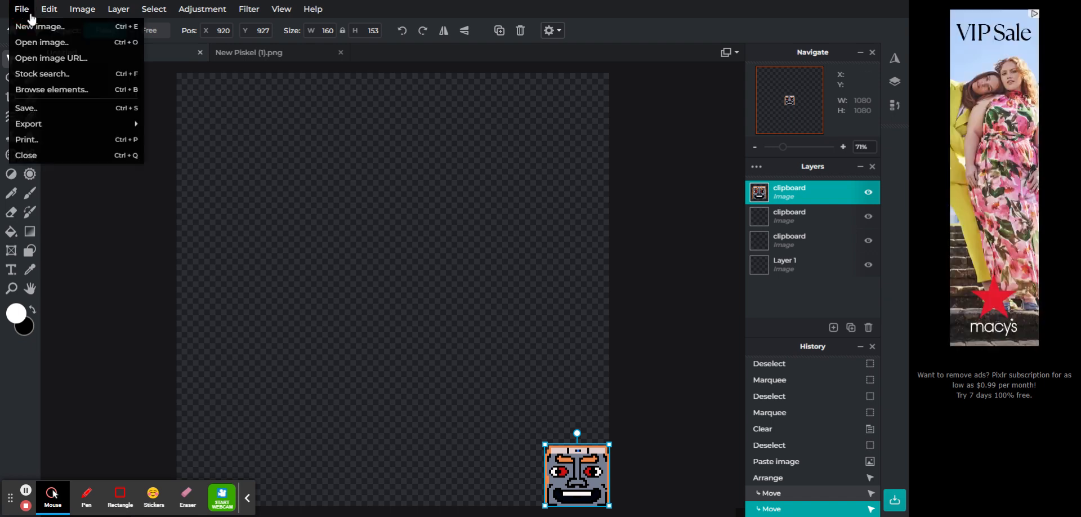
left_click(59, 44)
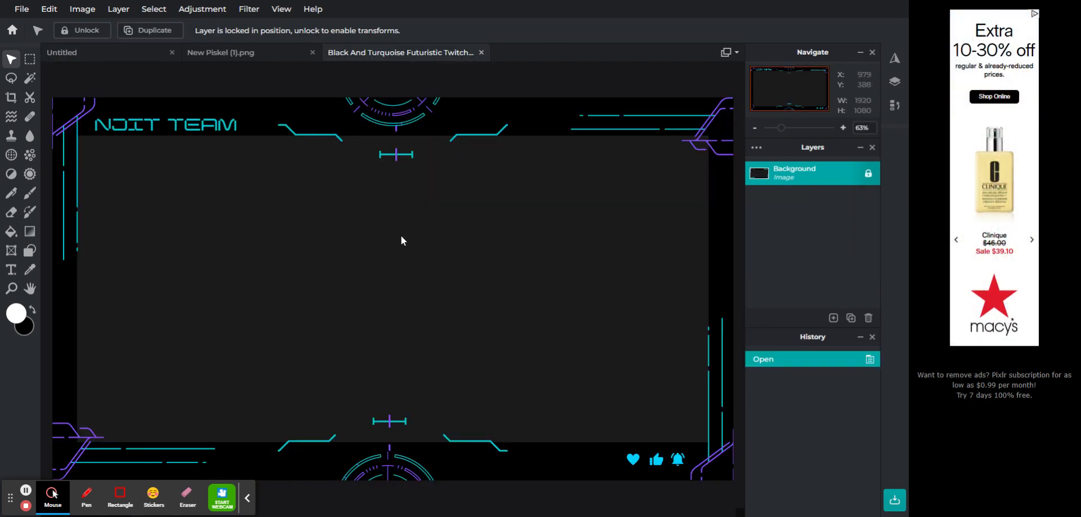
left_click(30, 78)
left_click(193, 231)
mouse_move(213, 211)
left_mouse_down()
mouse_move(226, 232)
mouse_move(226, 212)
mouse_move(214, 212)
left_mouse_up()
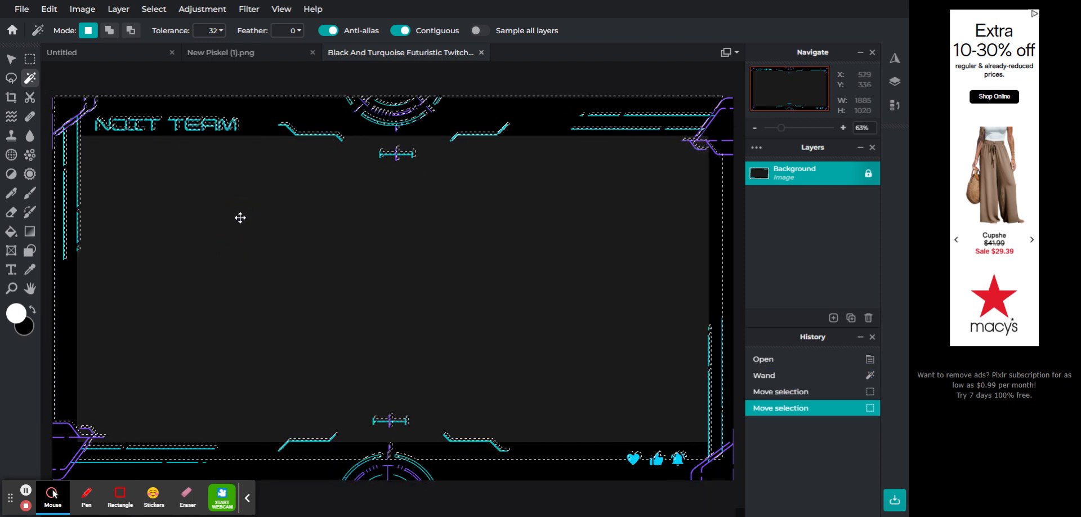
key("ctrl+z")
key("ctrl+z")
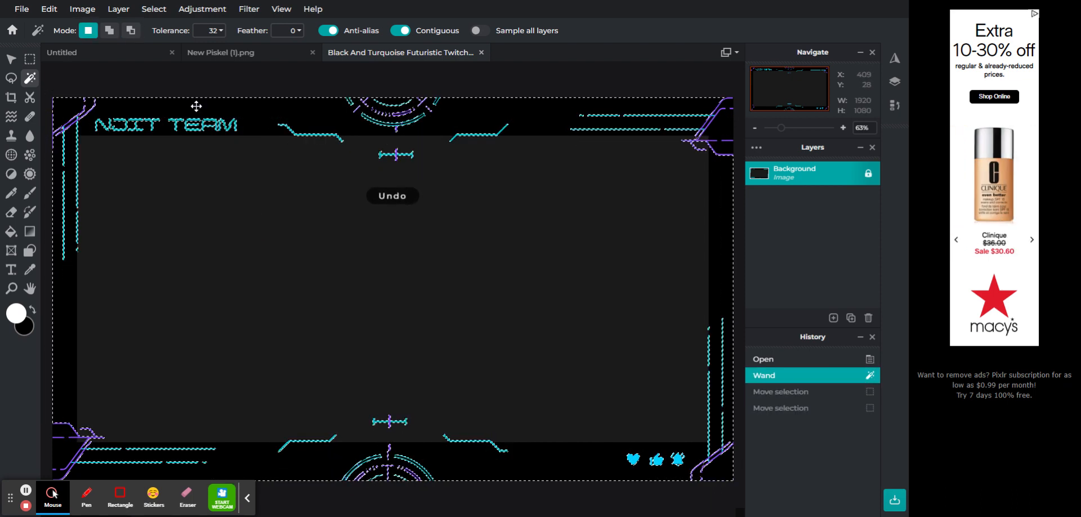
key("ctrl+d")
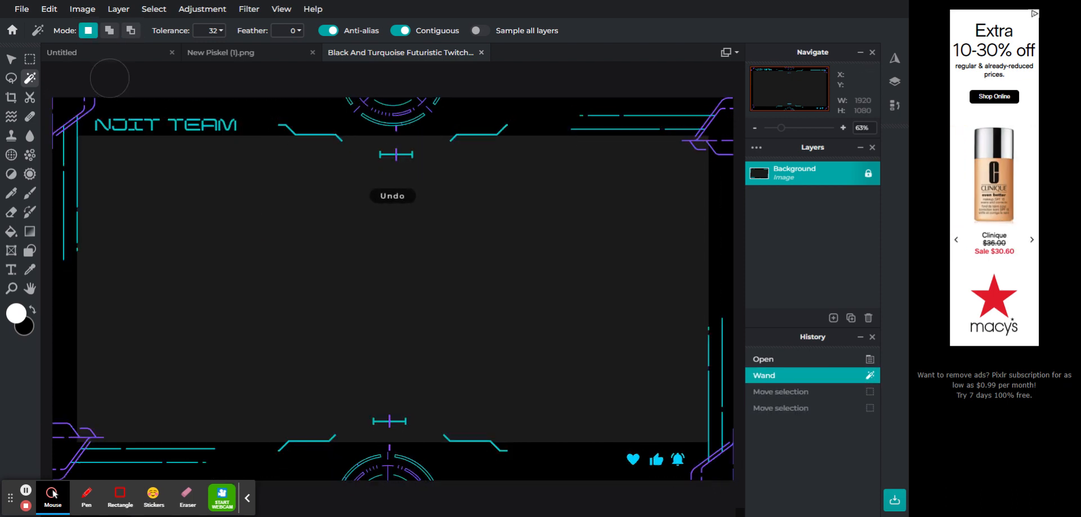
Select the overlay's dark background with the Magic Wand at tolerance 32, contiguous, and clear it to transparency.
left_click(28, 81)
left_click(235, 165)
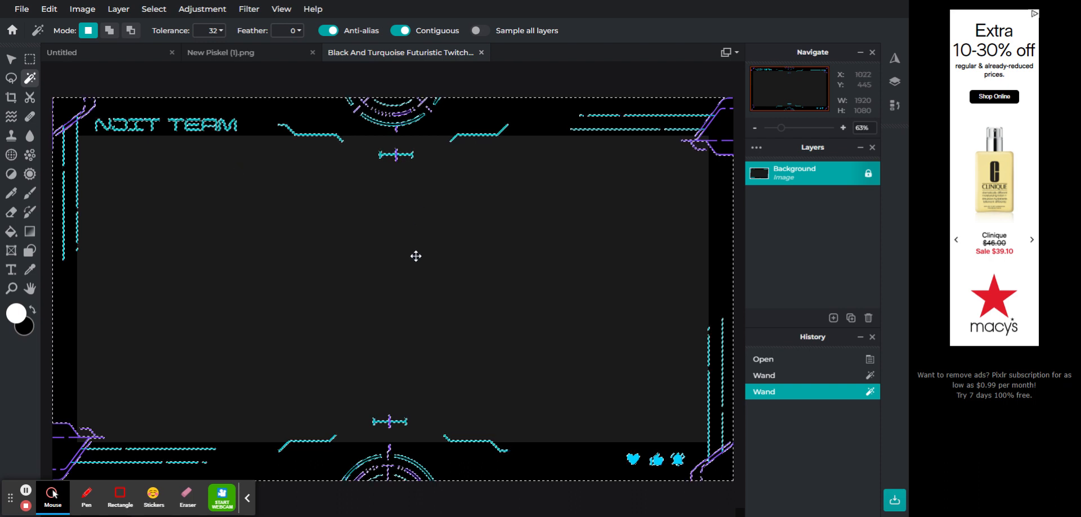
key("Delete")
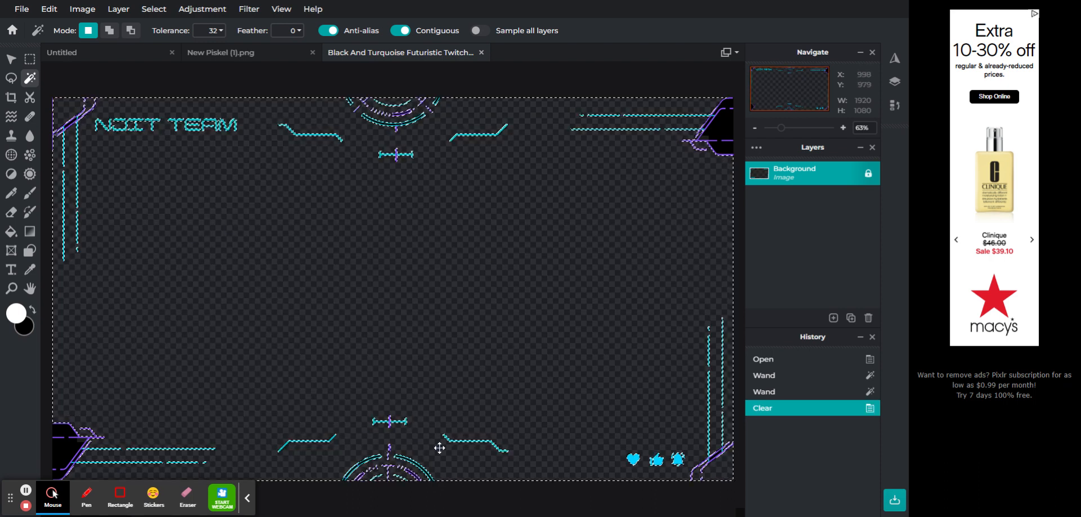
Clear the leftover black areas in the overlay's lower-left and upper-right corner ornaments with the Magic Wand.
left_click(61, 451)
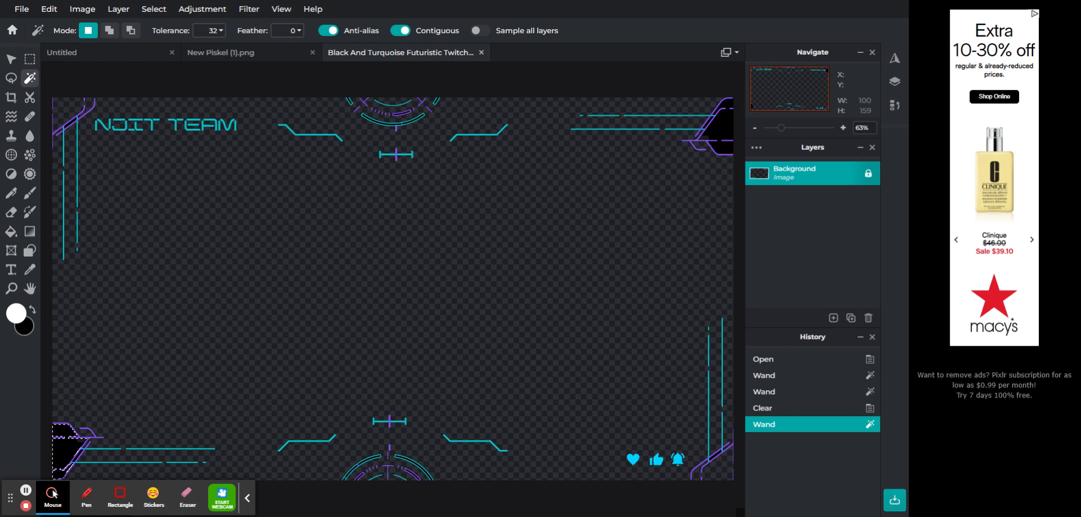
key("Delete")
left_click(719, 125)
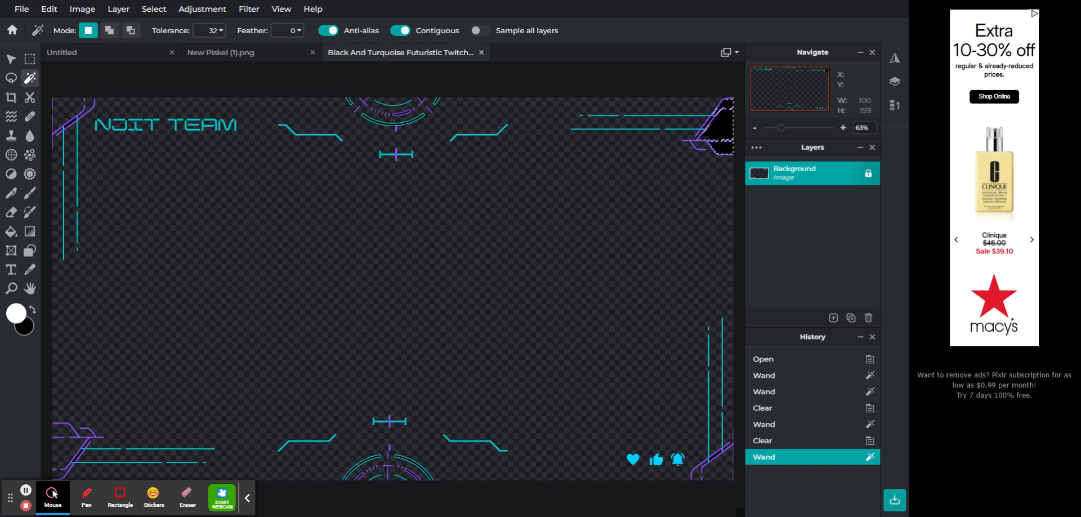
key("Delete")
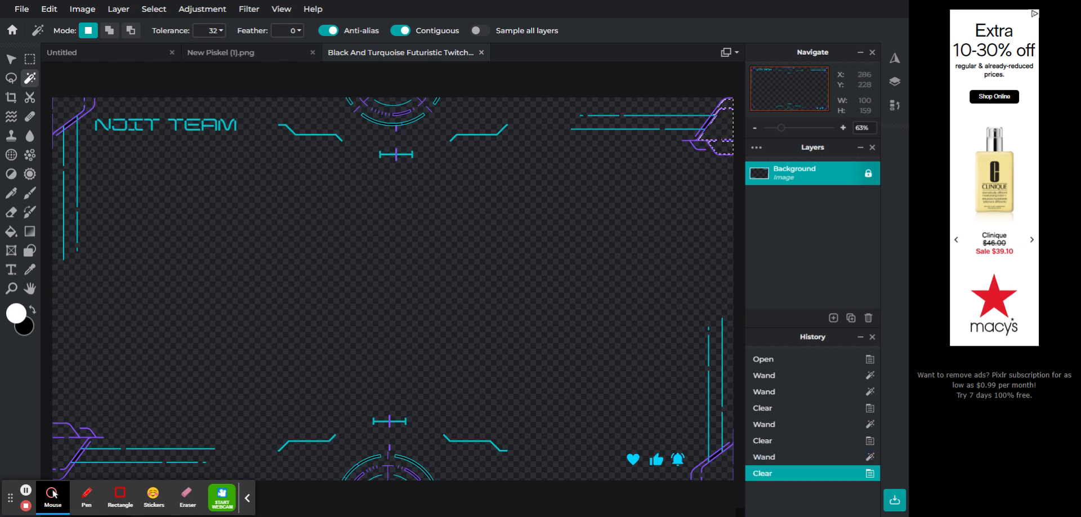
Cut the pixel face from the lower-right corner of the Untitled canvas using a rectangular marquee.
left_click(112, 53)
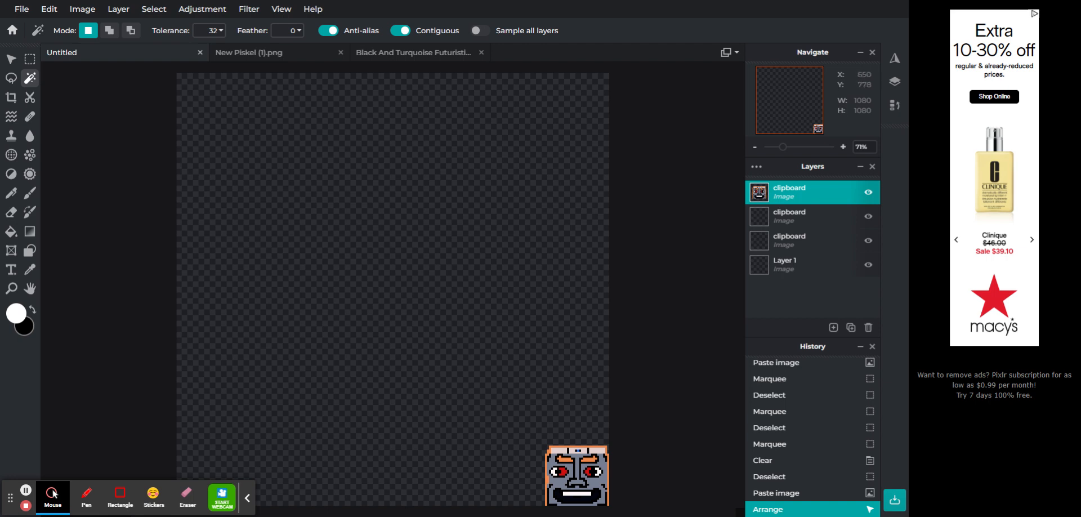
left_click(28, 59)
left_click_drag(533, 439, 620, 509)
right_click(587, 477)
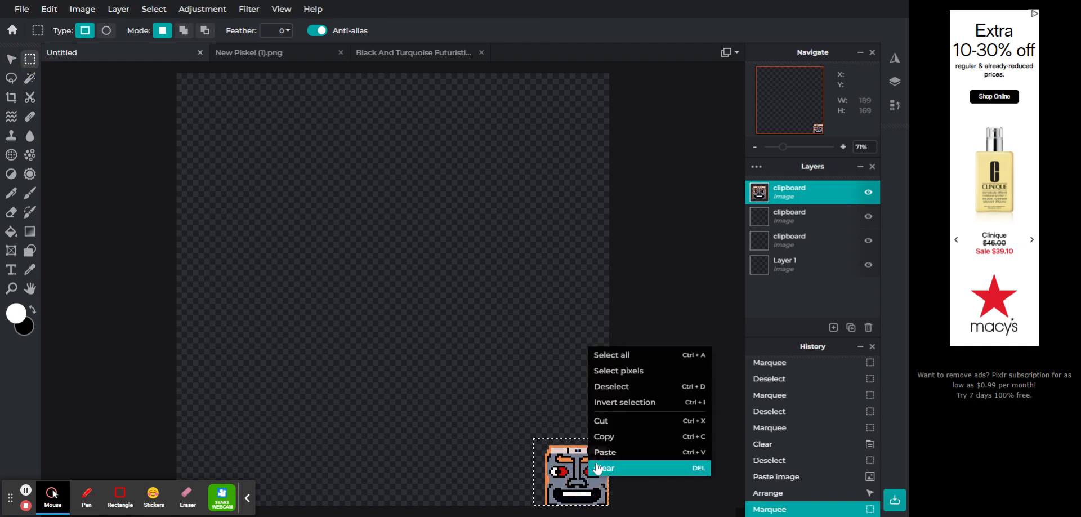
left_click(613, 429)
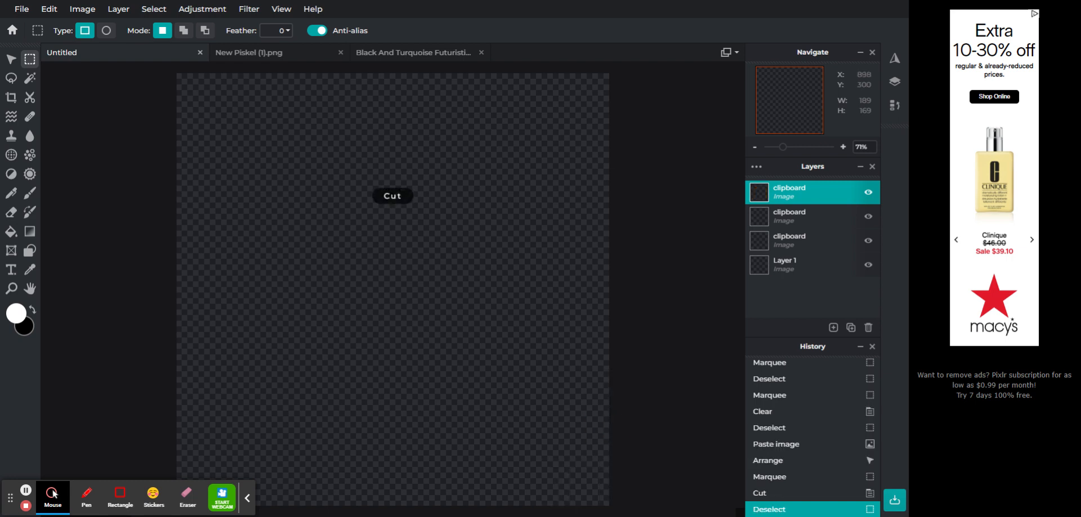
Paste the cut pixel face into the Twitch overlay image.
left_click(410, 54)
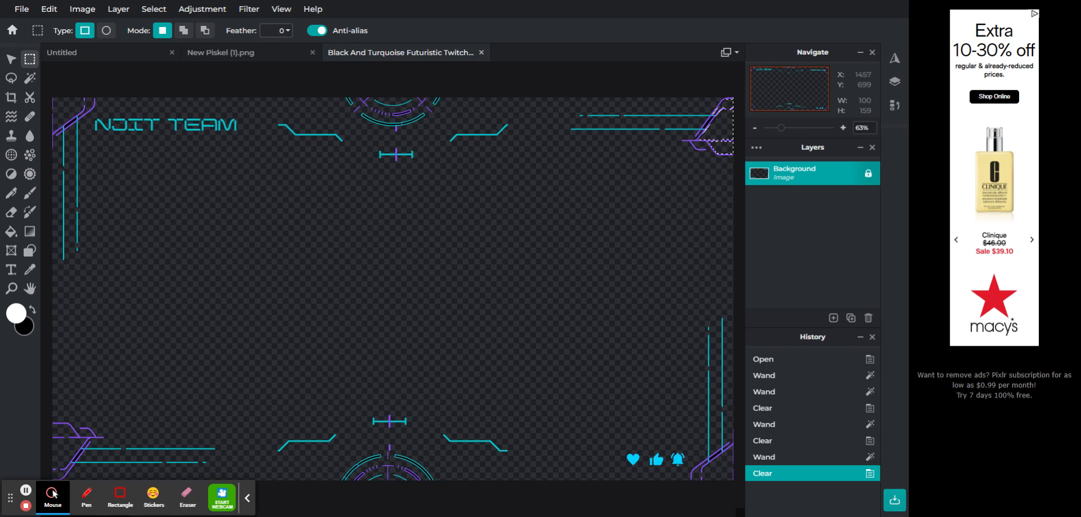
right_click(583, 329)
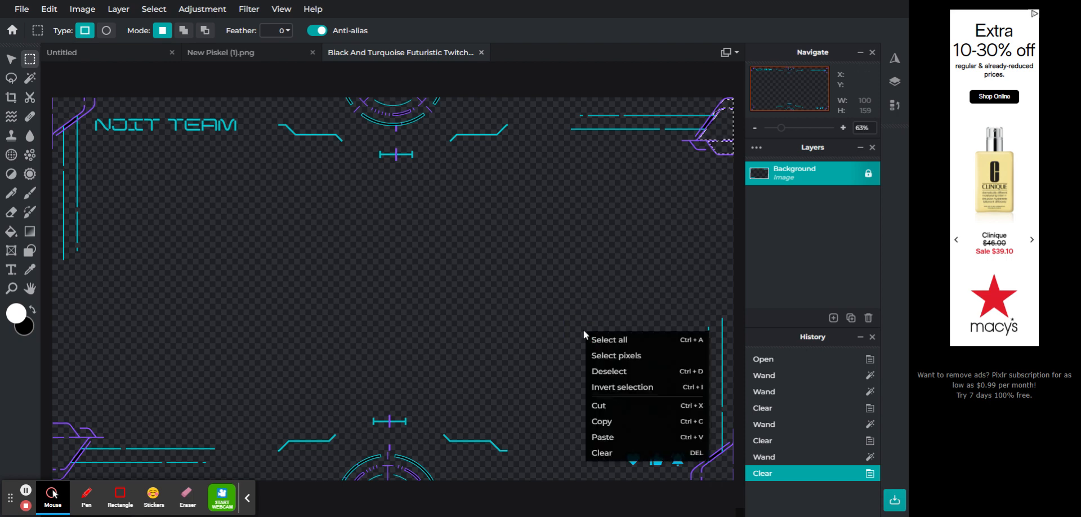
left_click(614, 437)
Drop the stray selection and move the face to the overlay's top centre, at X 880, Y 0.
left_click_drag(395, 296, 399, 296)
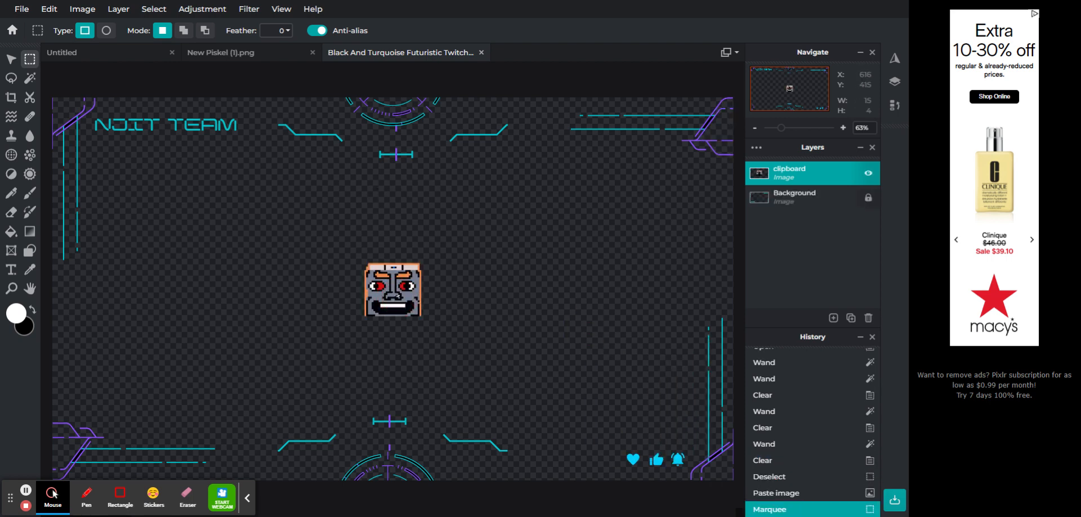
left_click(11, 60)
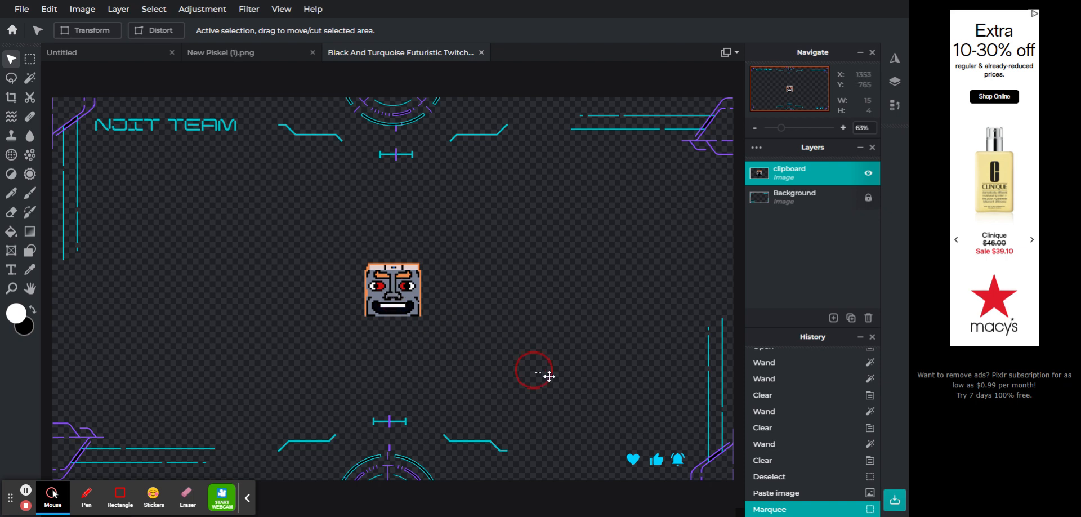
left_click(666, 454)
left_click(495, 349)
left_click_drag(388, 296, 394, 129)
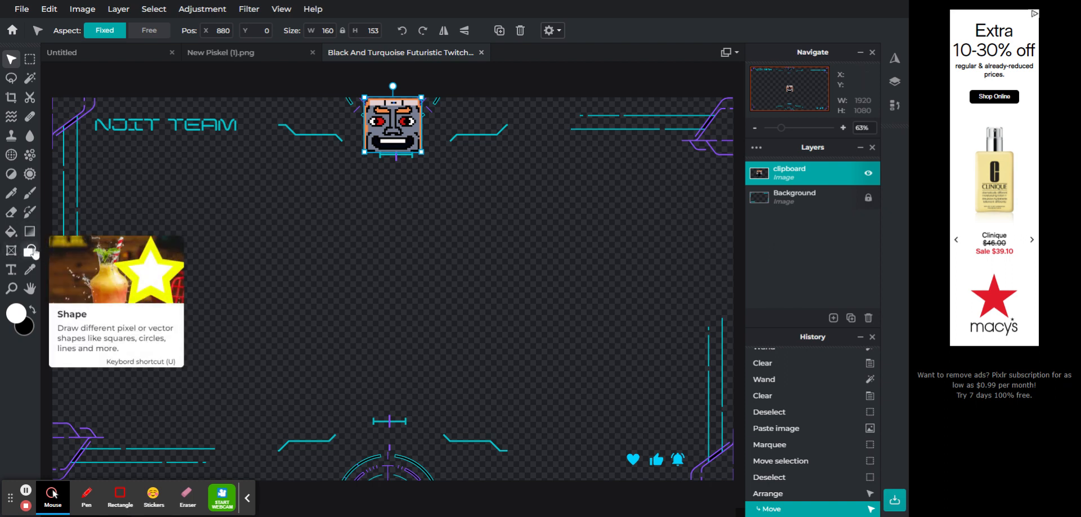
Close New Piskel (1).png and return to the Untitled canvas.
left_click(243, 55)
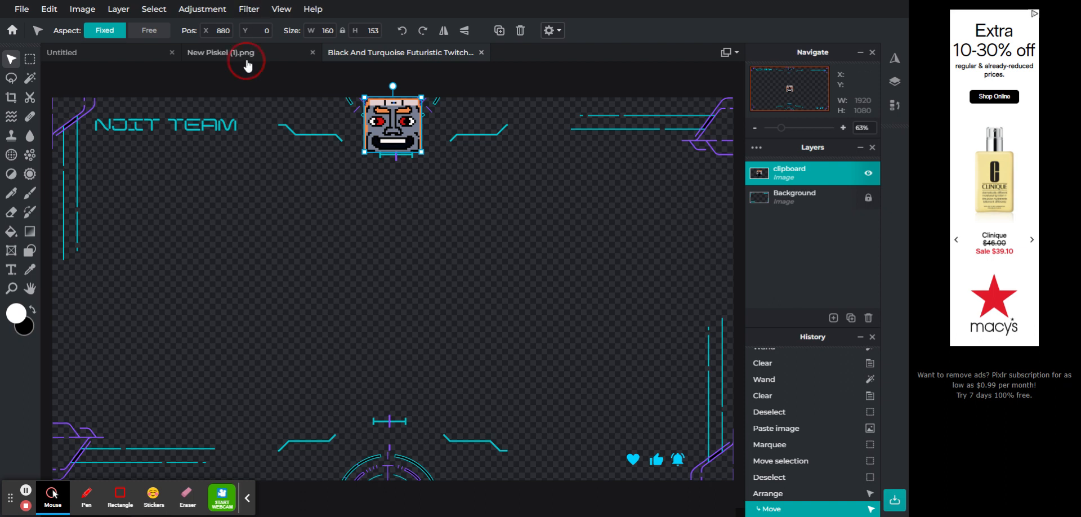
left_click(340, 52)
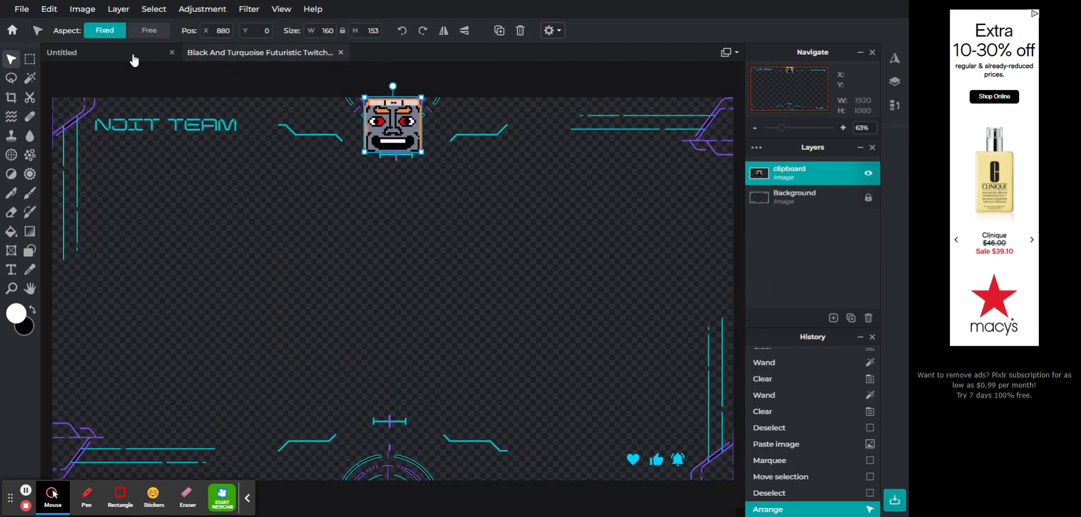
left_click(134, 57)
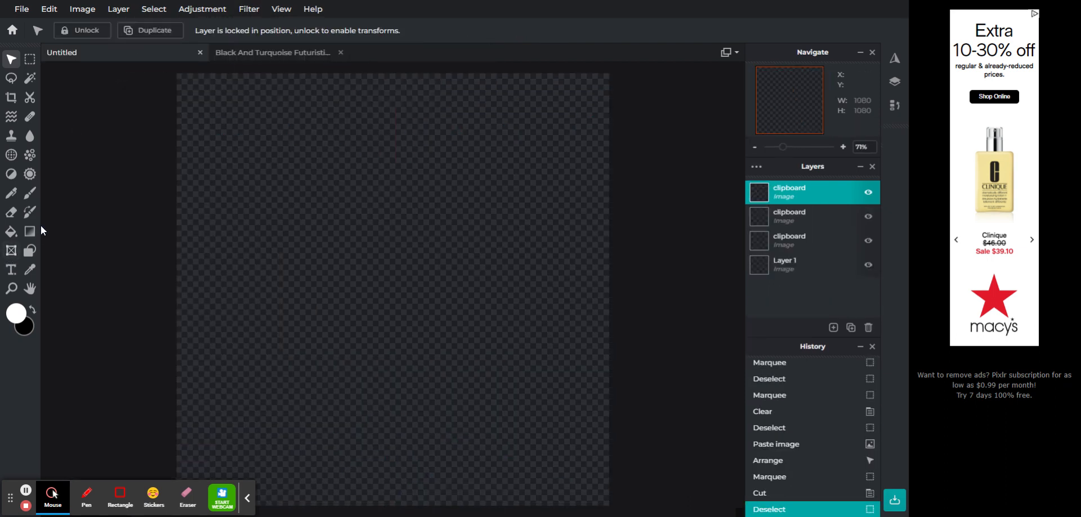
Draw a white rectangle as a band across the top of the Untitled canvas.
left_click(31, 251)
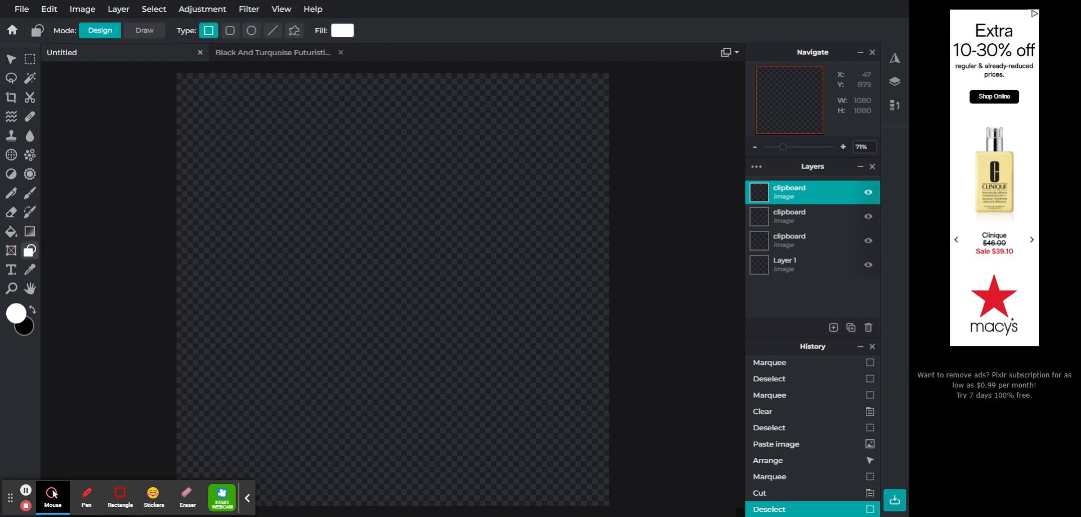
left_click_drag(180, 75, 612, 130)
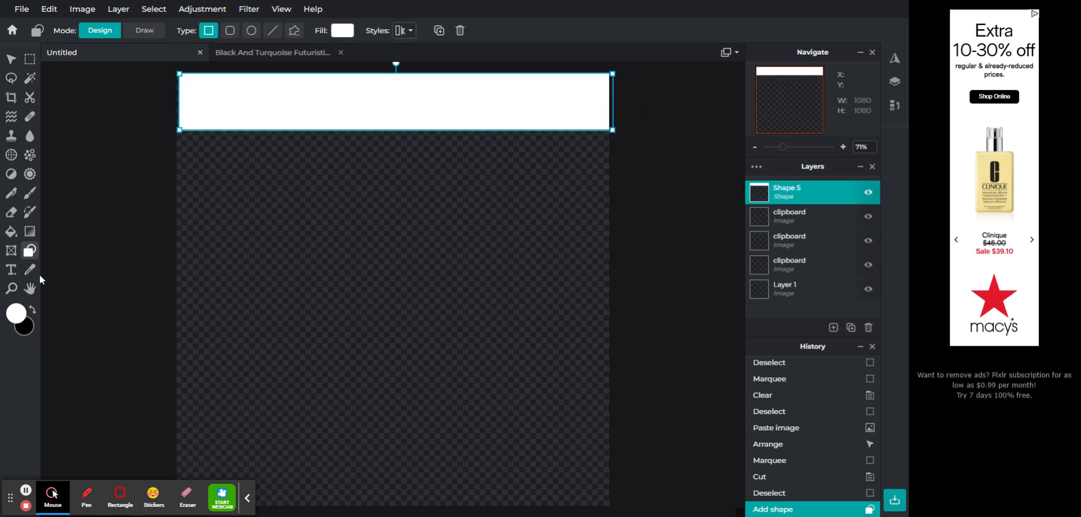
Try to apply a gradient to the white band at the top of the Untitled canvas.
left_click(30, 231)
left_click(260, 103)
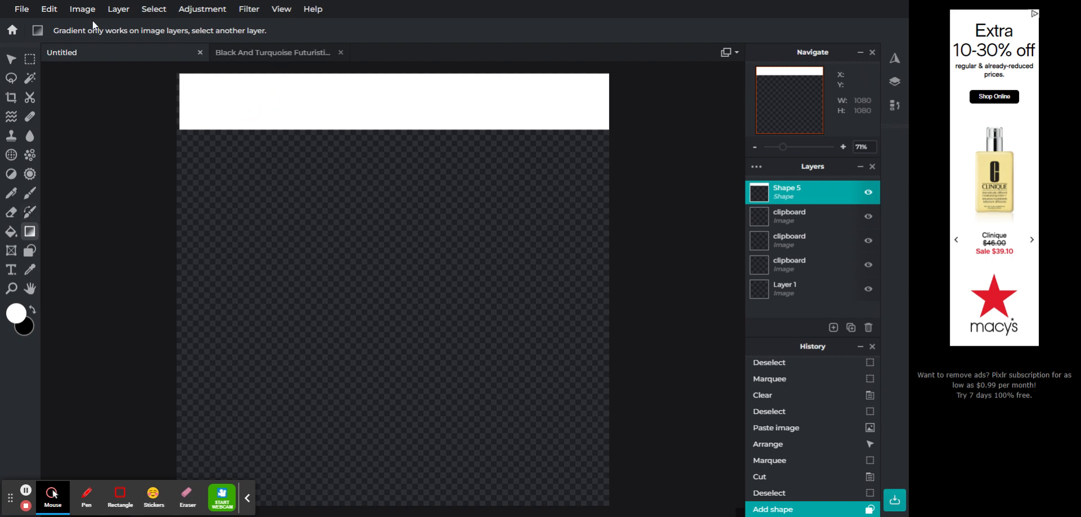
left_click(201, 95)
left_click(272, 101)
left_click(403, 102)
left_click(276, 53)
left_click(112, 51)
Stretch the white band to the canvas's left edge and draw a white rectangle of about 1076 x 1081 px over the whole canvas.
left_click(31, 252)
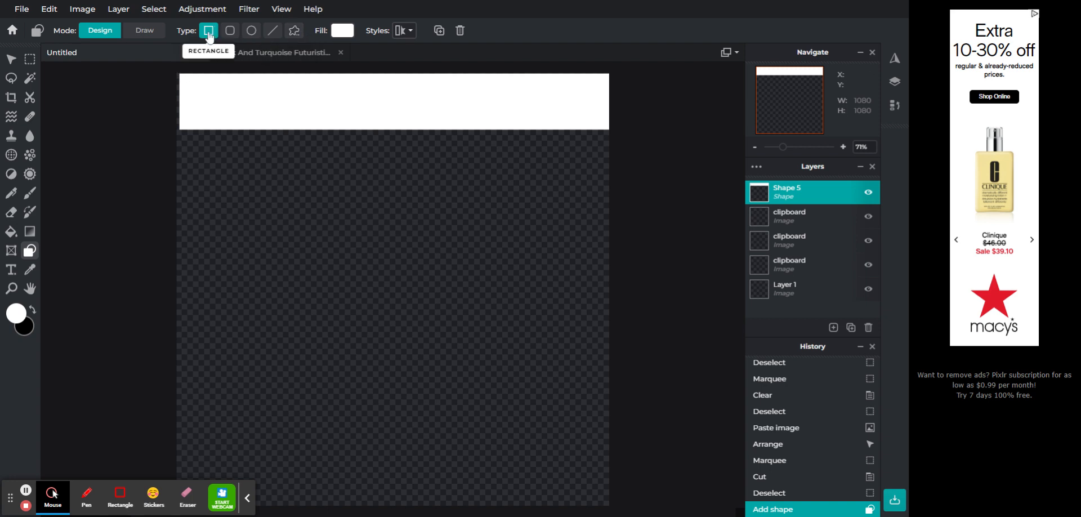
left_click_drag(202, 107, 173, 85)
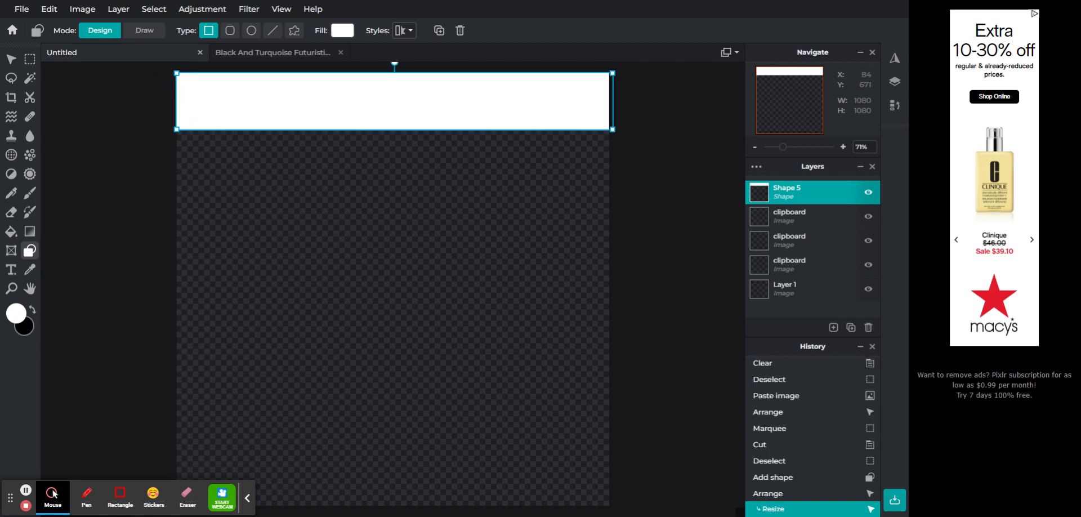
left_click_drag(606, 502, 177, 73)
Try to apply a gradient to the white rectangle covering the whole canvas.
left_click(29, 232)
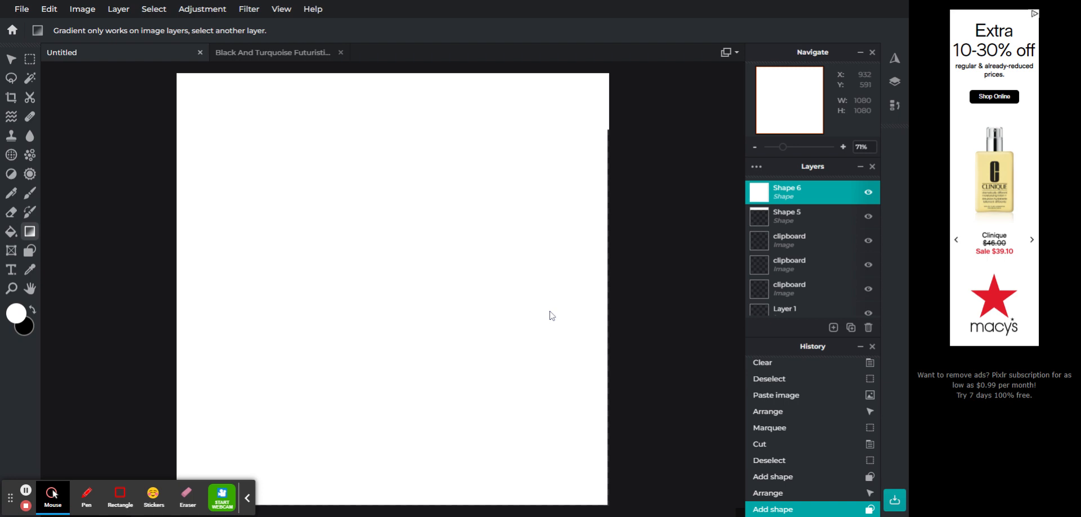
left_click(353, 208)
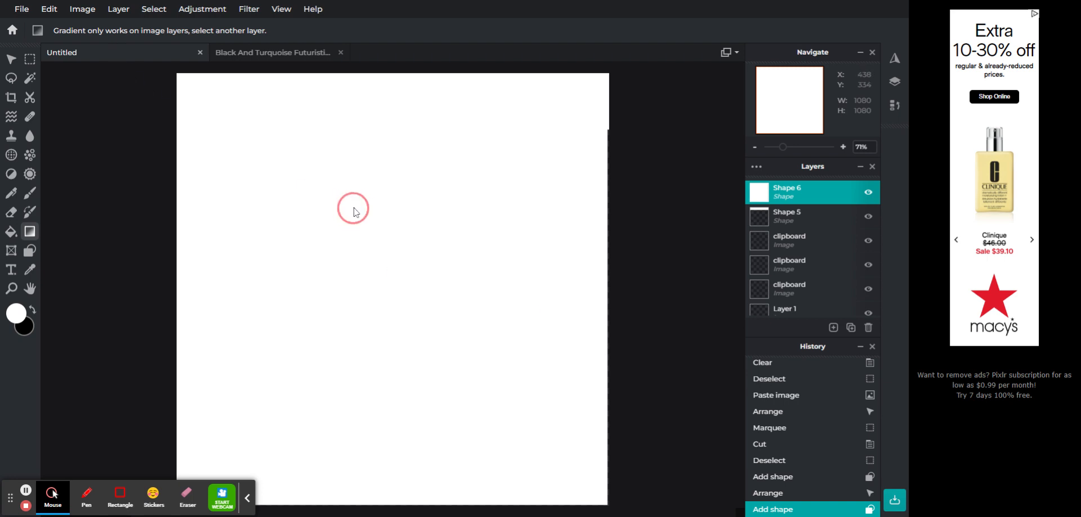
Delete the full-canvas white rectangle and the white band from the Untitled canvas.
left_click(12, 59)
left_click(390, 211)
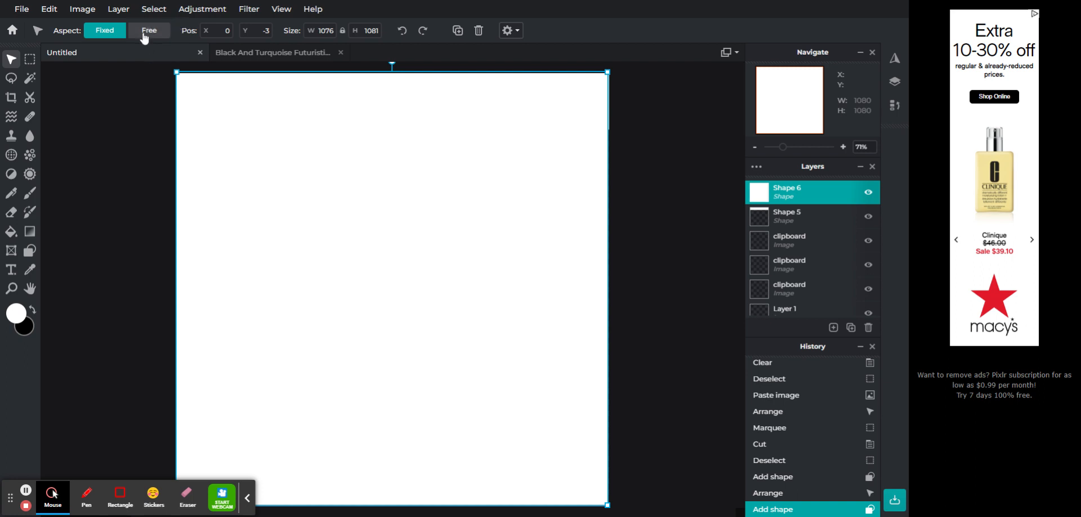
left_click(295, 57)
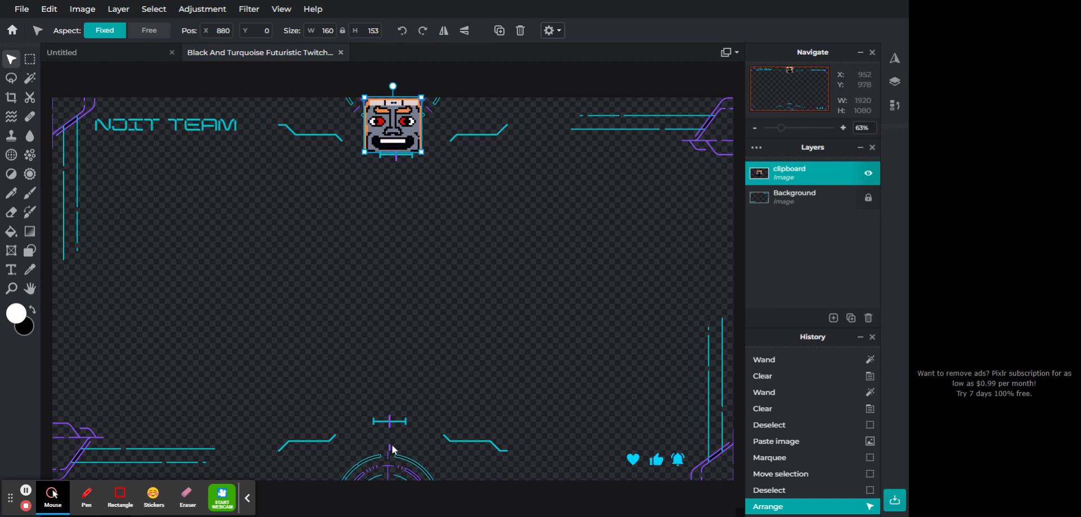
left_click(113, 55)
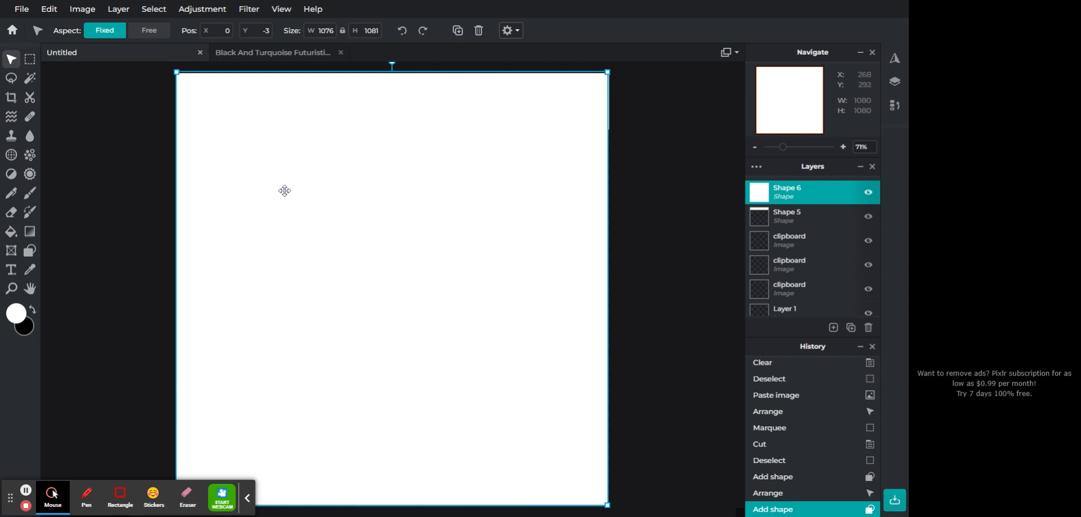
key("Delete")
key("Delete")
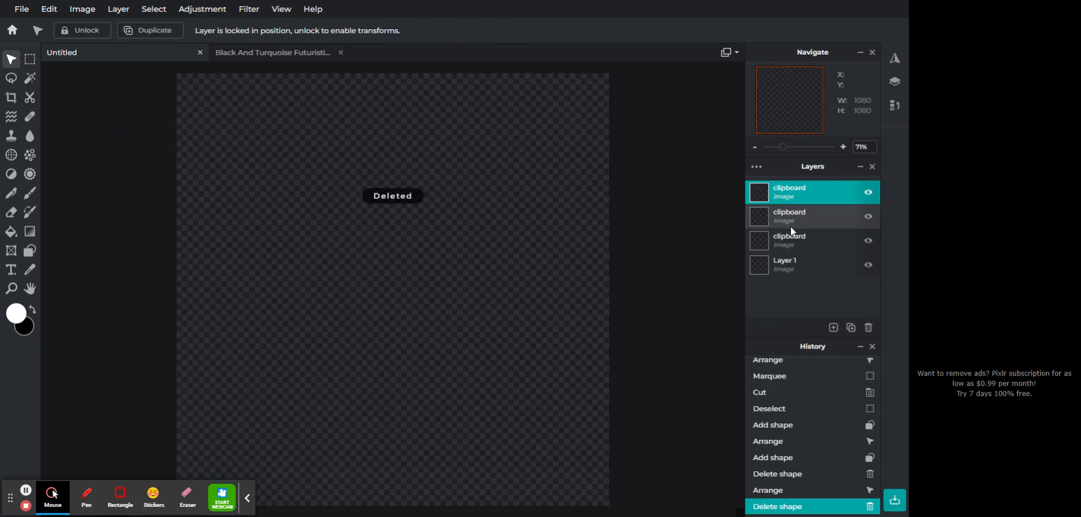
Draw a white ellipse at the top centre of the Untitled canvas, above all existing layers.
left_click(790, 219)
left_click(790, 241)
left_click(788, 263)
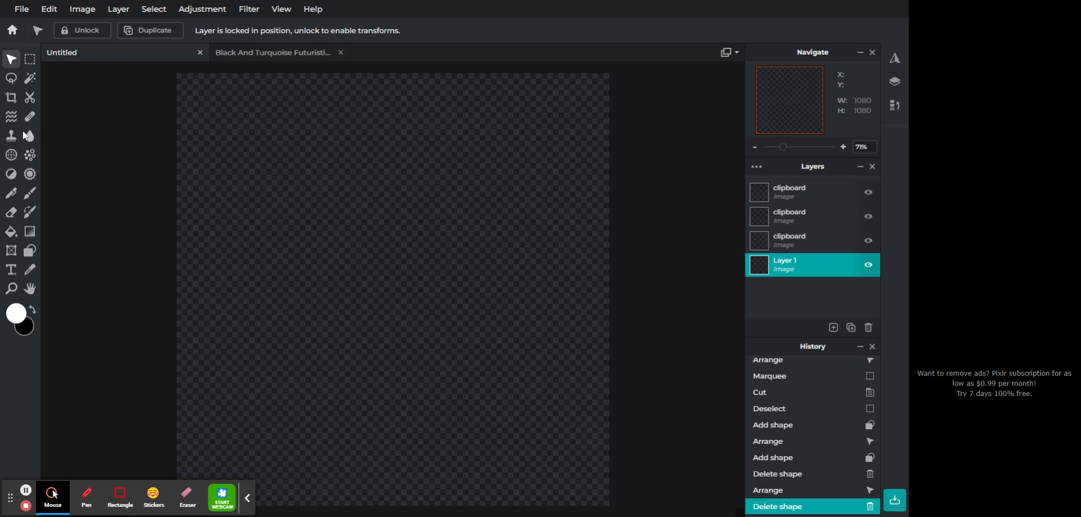
left_click(29, 251)
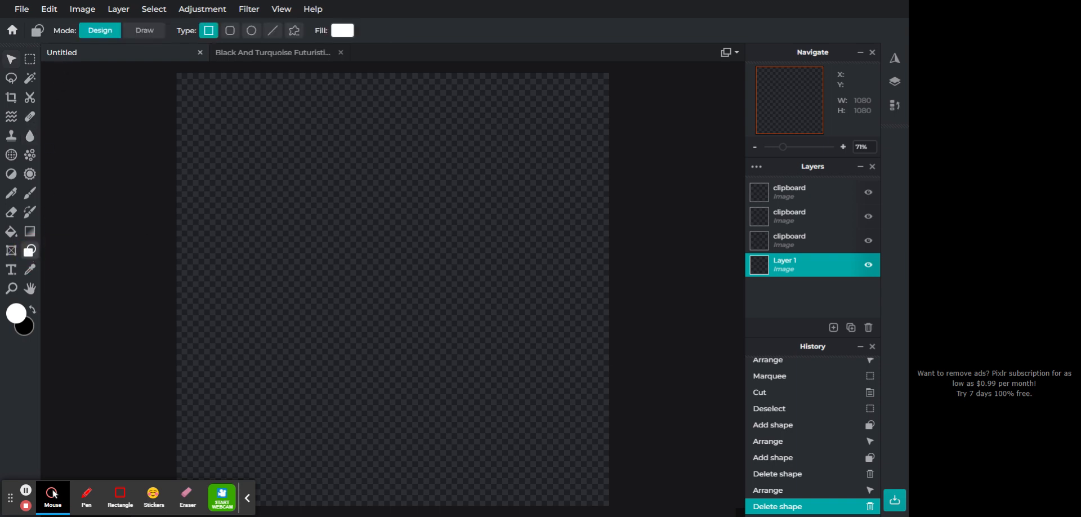
left_click(281, 33)
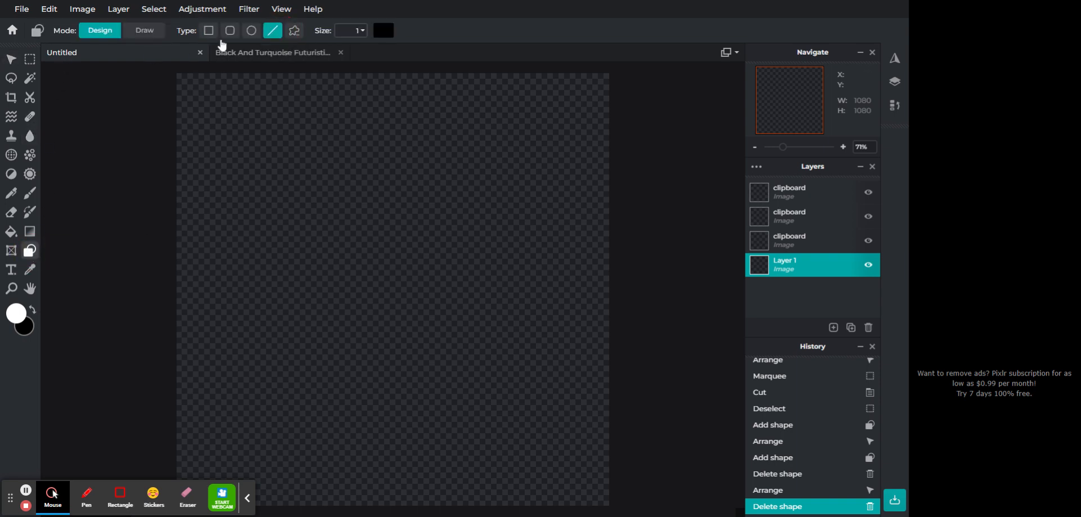
left_click(251, 31)
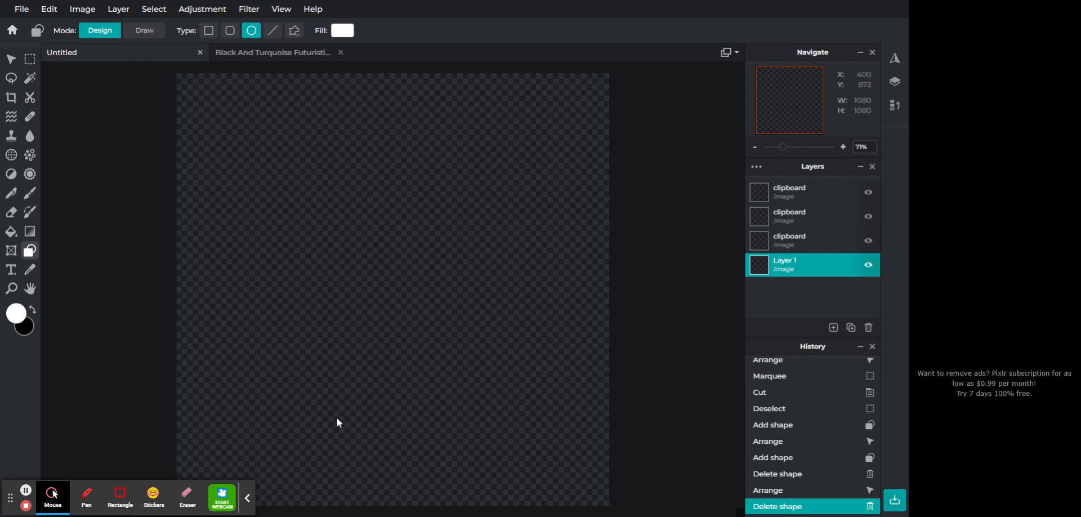
left_click_drag(323, 72, 447, 174)
mouse_move(391, 126)
left_mouse_down()
mouse_move(391, 157)
mouse_move(388, 128)
left_mouse_up()
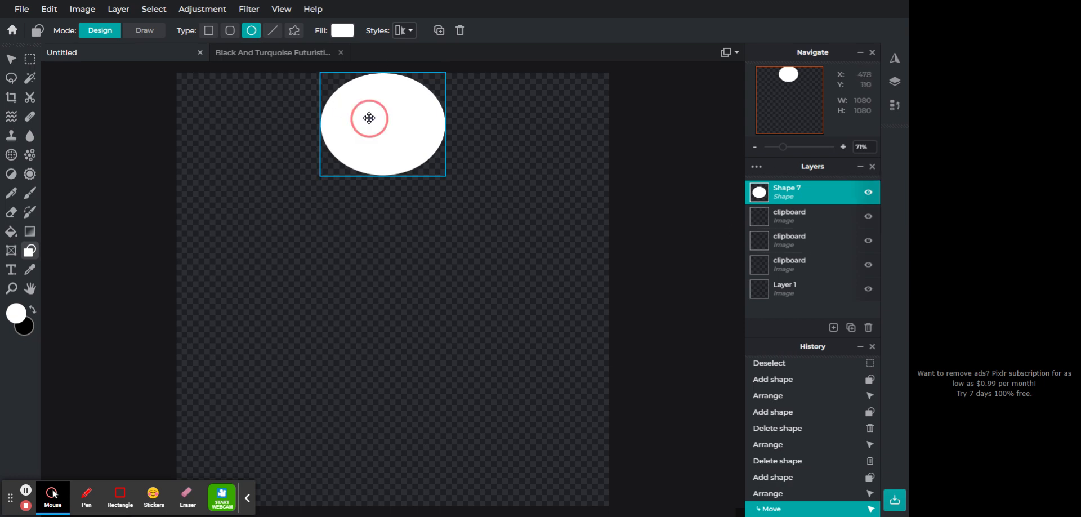
Try a linear grey-navy-black gradient fill on the ellipse, shifting its navy and grey stops toward the black end.
left_click(341, 35)
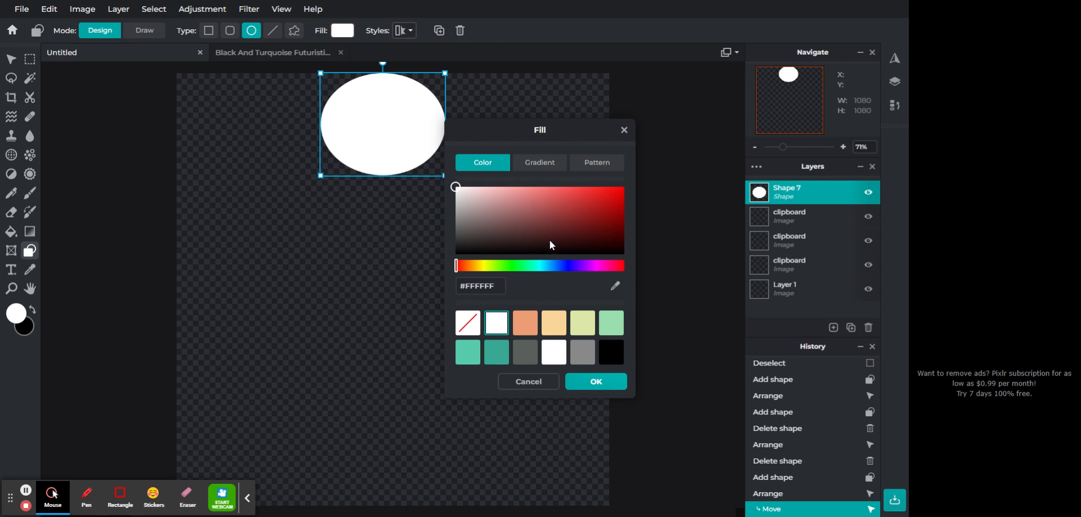
left_click(537, 169)
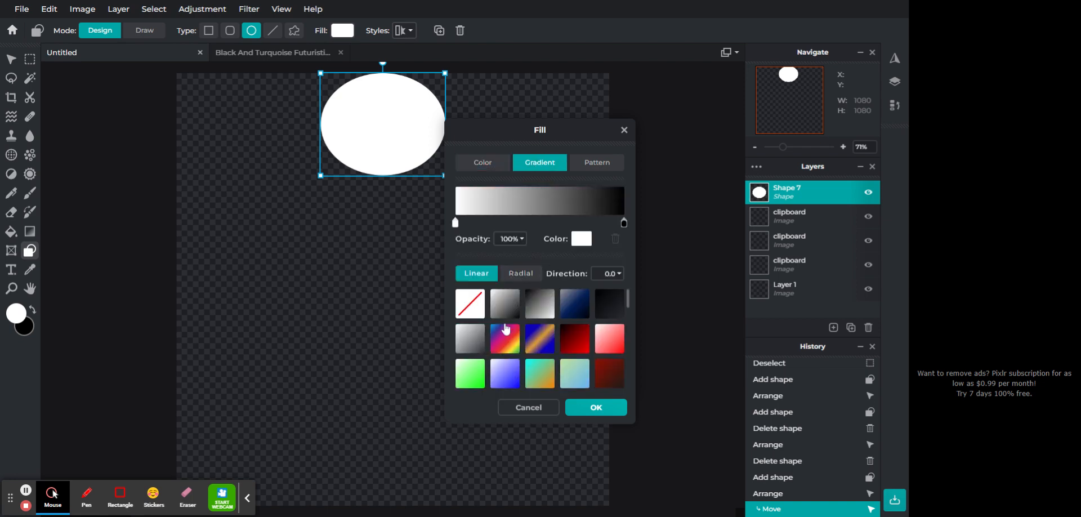
left_click(514, 307)
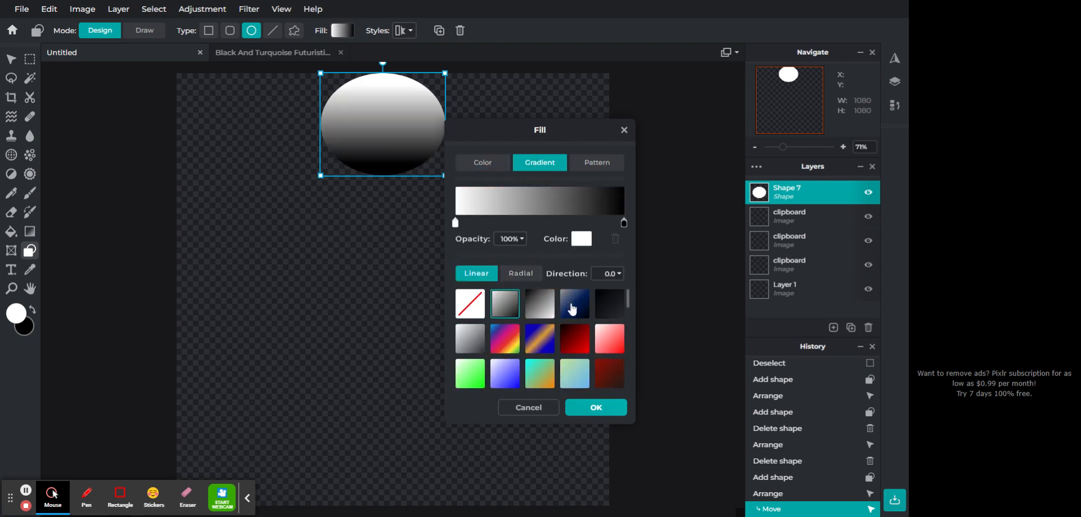
left_click(572, 307)
left_click_drag(540, 224, 550, 223)
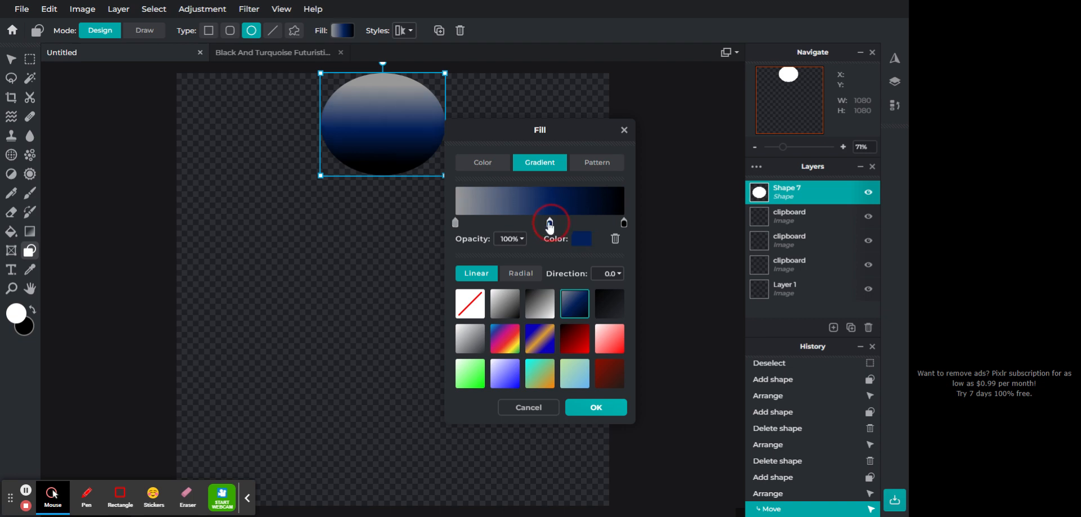
left_click_drag(455, 223, 476, 228)
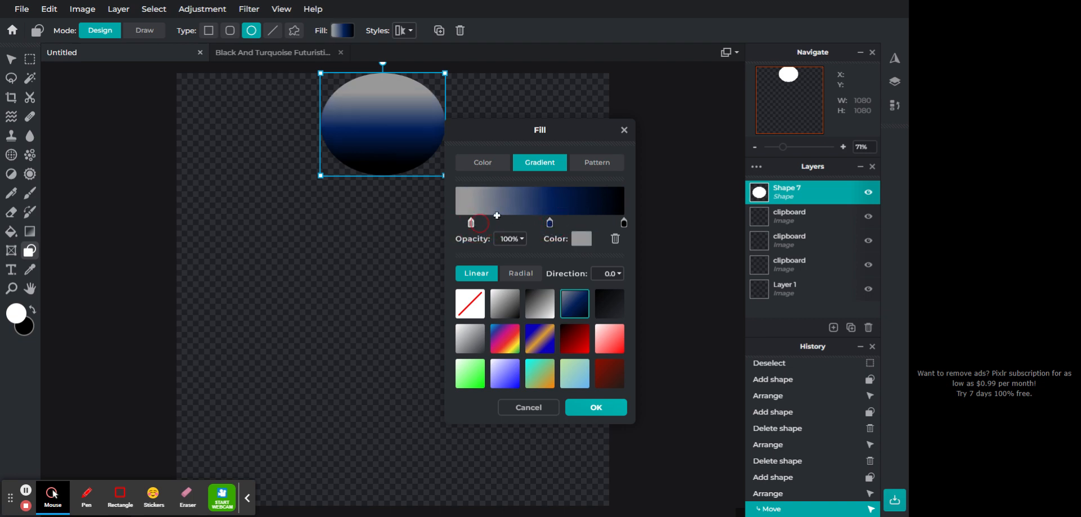
Try bold vertical stripe, plaid and widely spaced dot pattern fills on the ellipse.
left_click(594, 163)
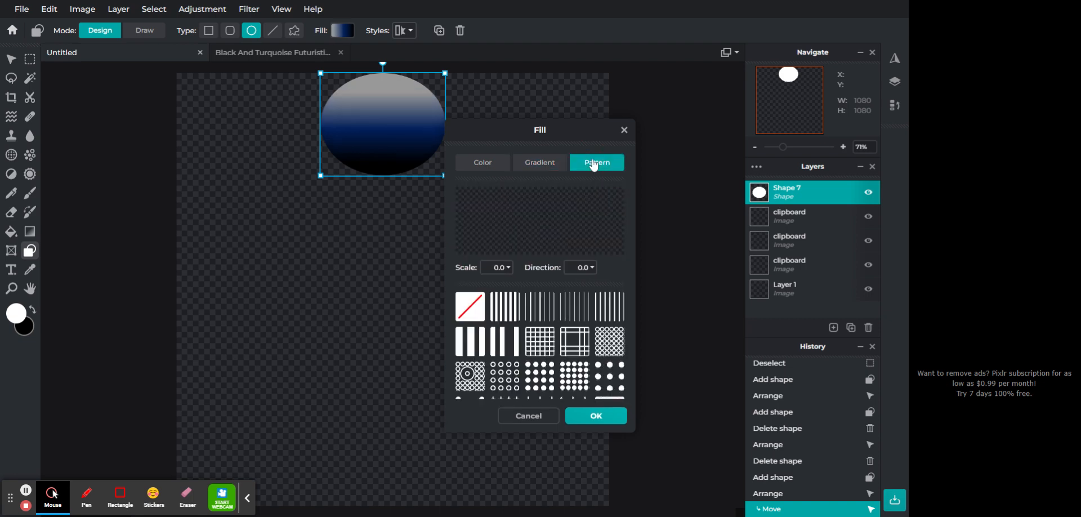
left_click(505, 310)
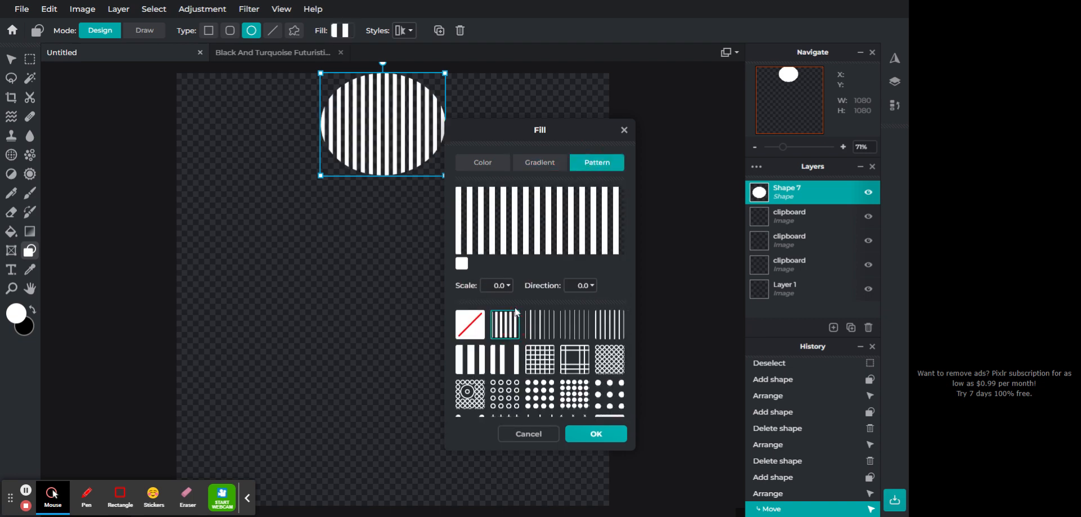
left_click(573, 361)
left_click(616, 400)
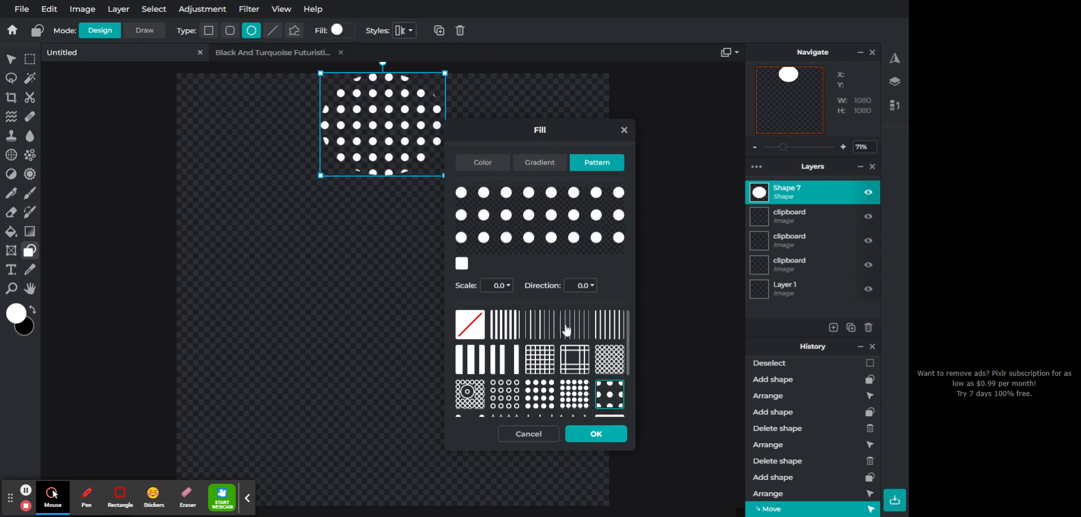
Try a solid #38A793 fill and a bold vertical stripe pattern on the ellipse.
left_click(489, 163)
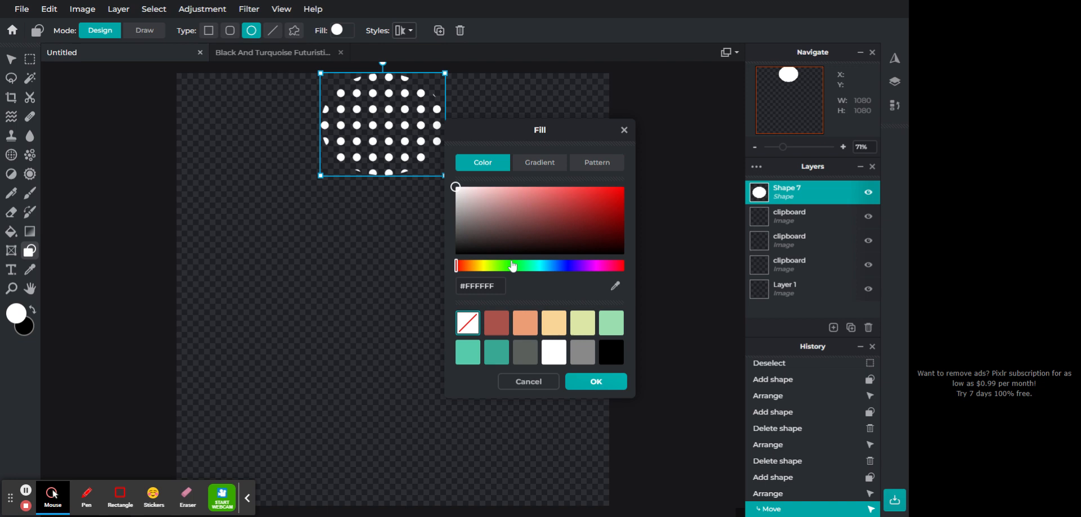
left_click(496, 355)
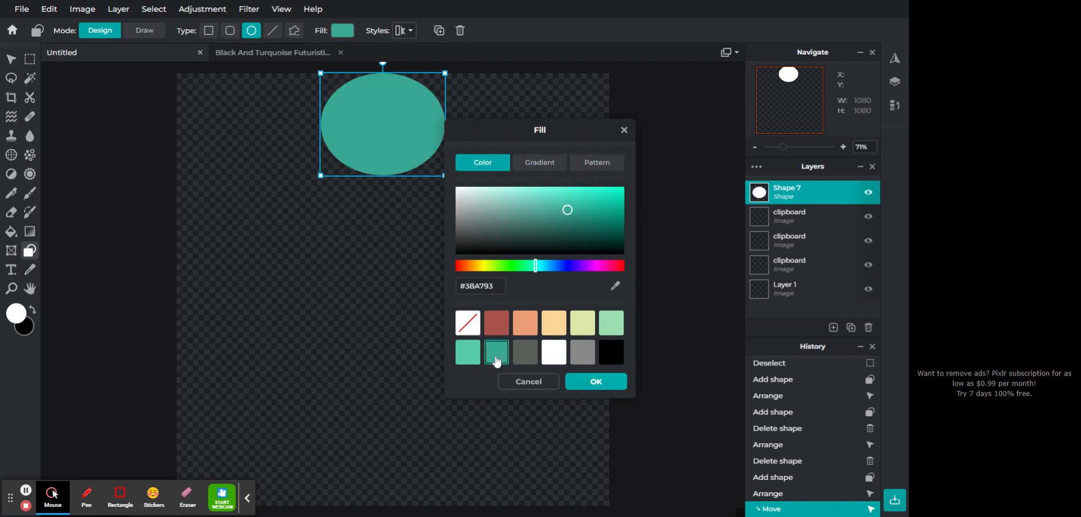
left_click(529, 164)
left_click(591, 165)
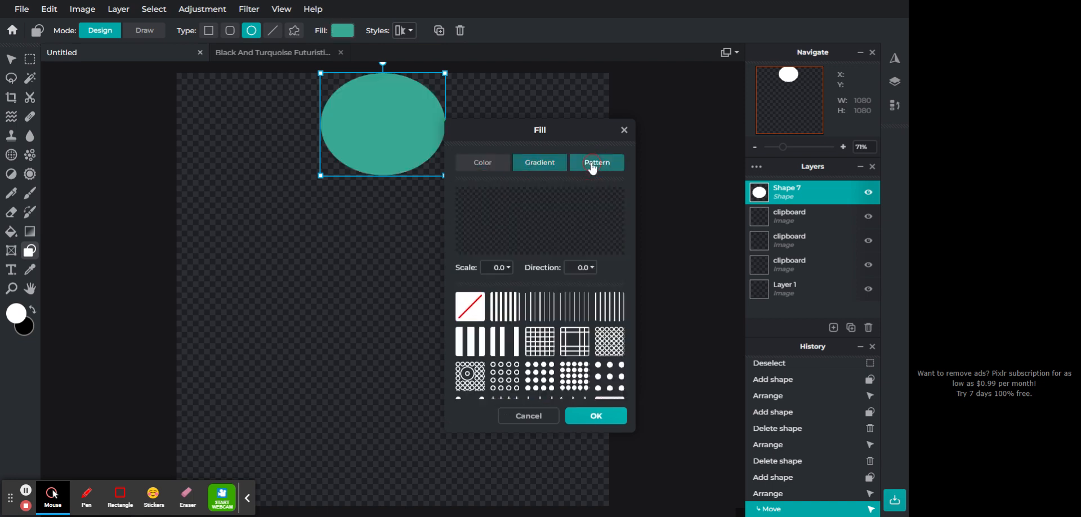
left_click(501, 315)
Try a solid #57CBAB fill and a dense dot pattern on the ellipse, and browse the other patterns.
left_click(498, 164)
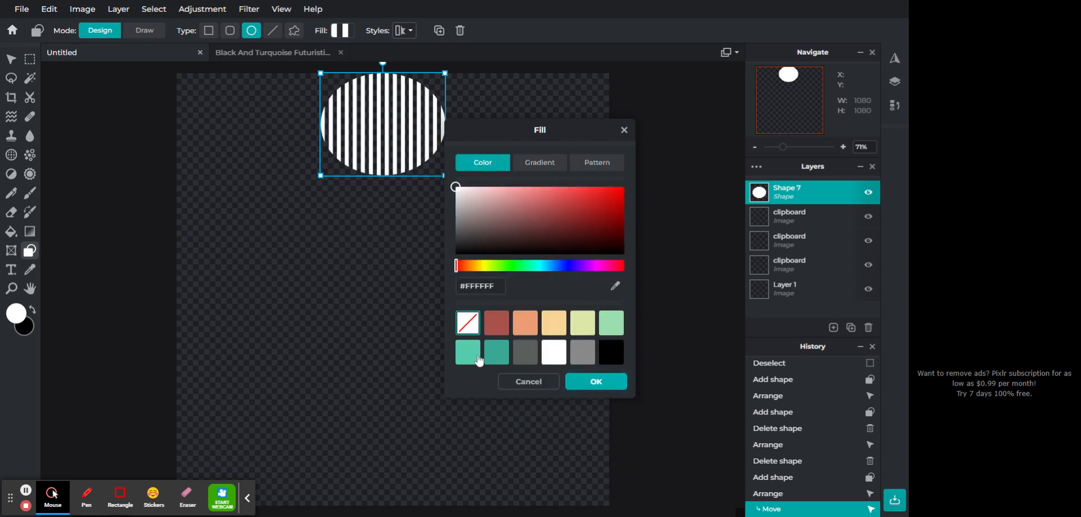
left_click(474, 326)
left_click(471, 352)
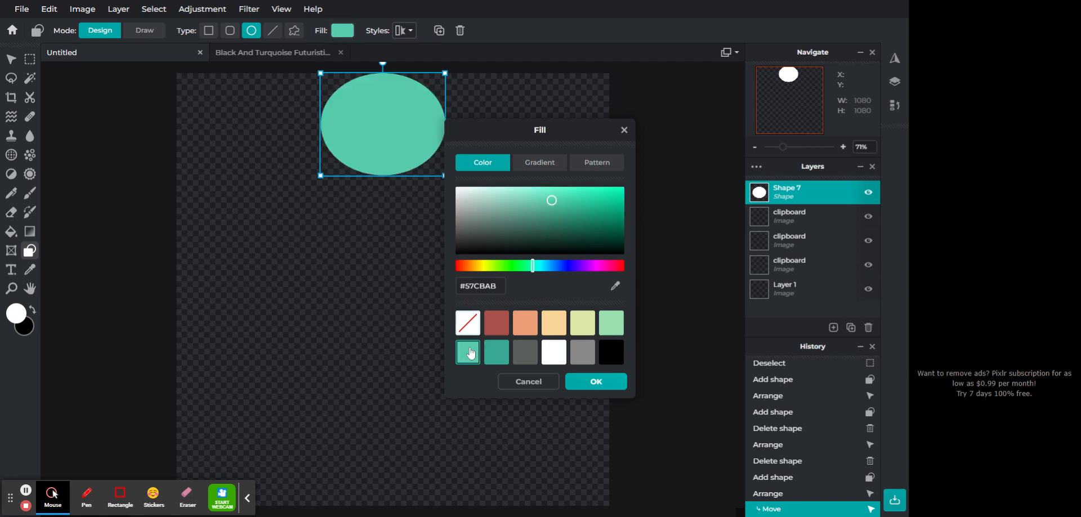
left_click(592, 163)
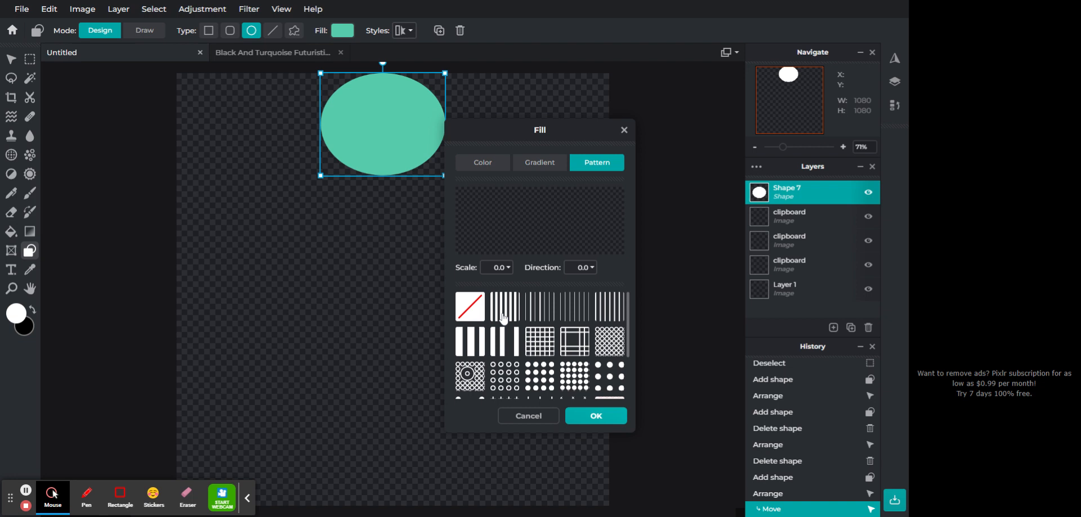
left_click(581, 380)
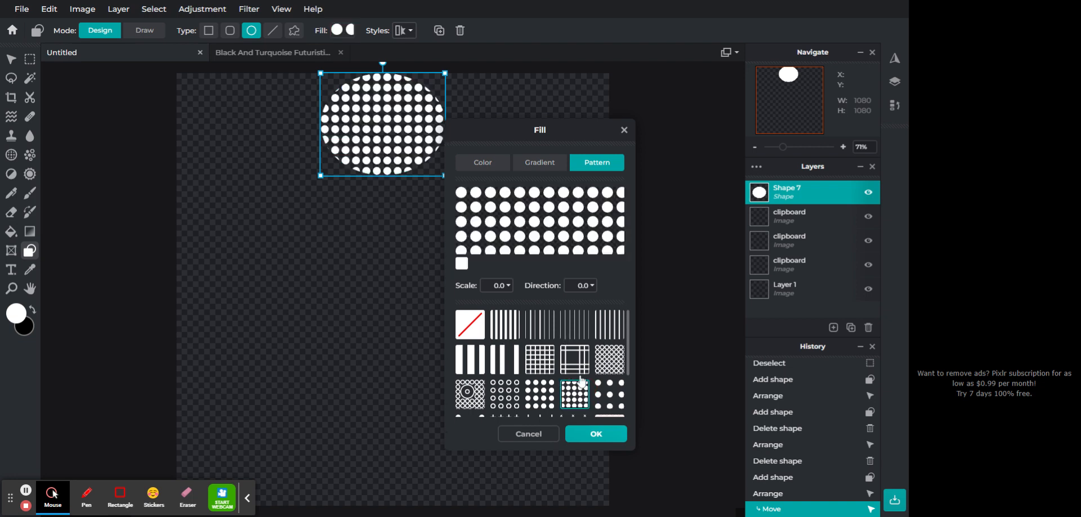
scroll(586, 389, "down", 2)
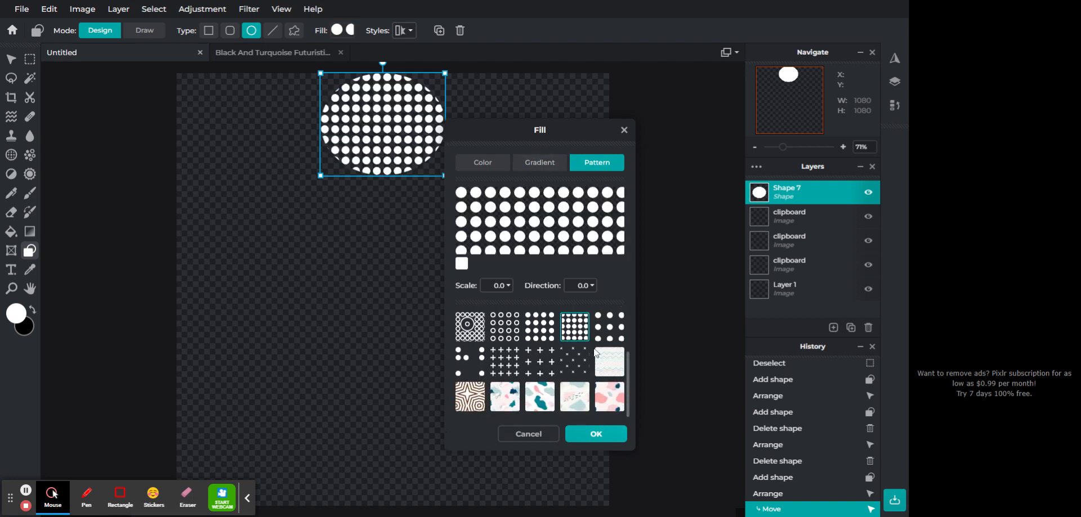
scroll(518, 335, "up", 2)
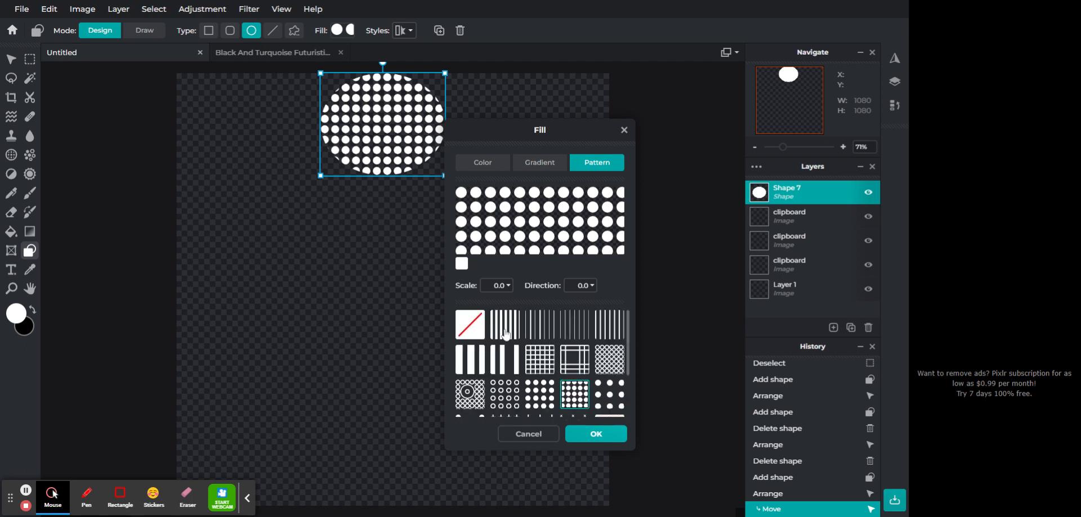
Try the grey-navy-black and black-to-white linear gradient presets on the ellipse.
left_click(541, 169)
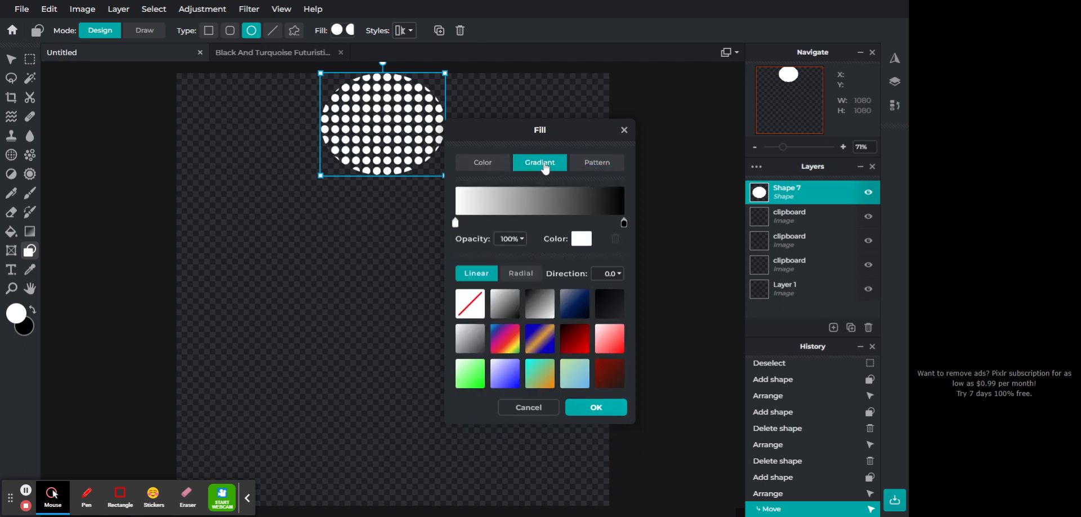
left_click(573, 314)
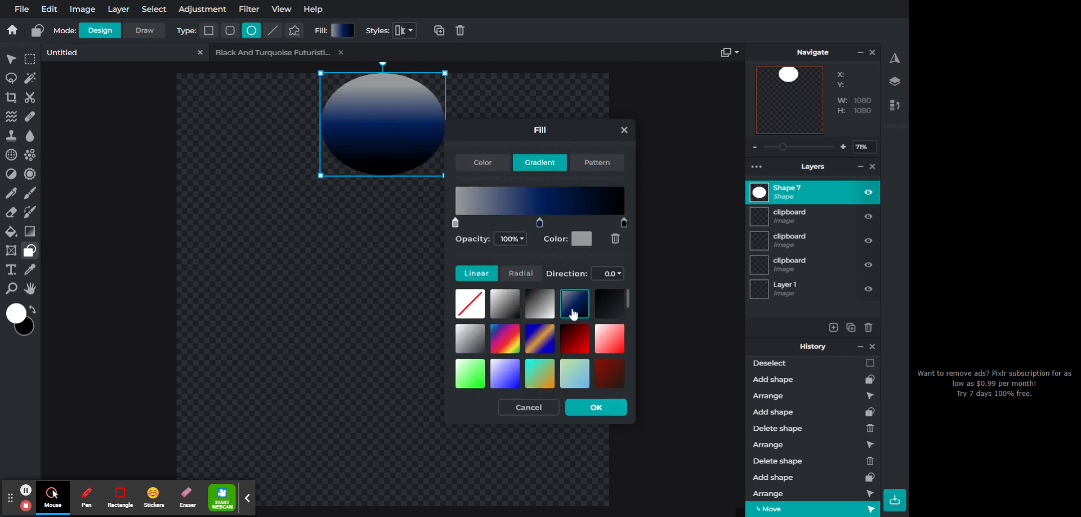
left_click(542, 294)
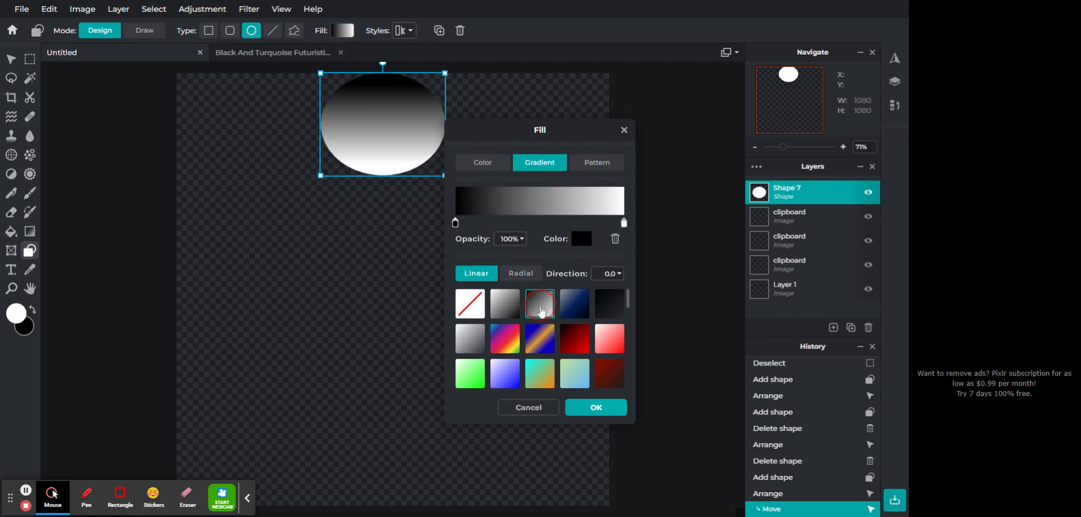
Fill the ellipse with the thin, evenly spaced vertical line pattern and apply the fill.
left_click(598, 165)
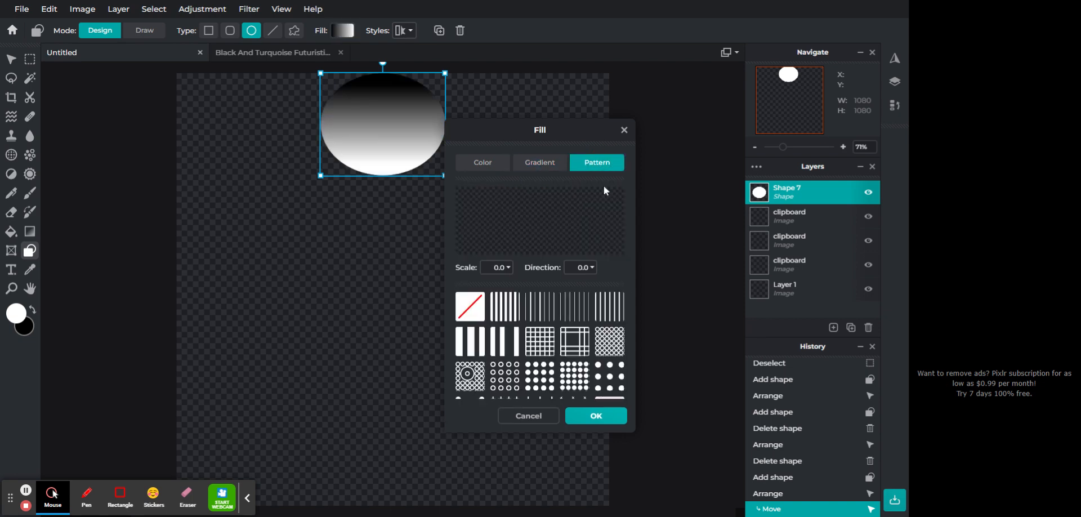
left_click(539, 341)
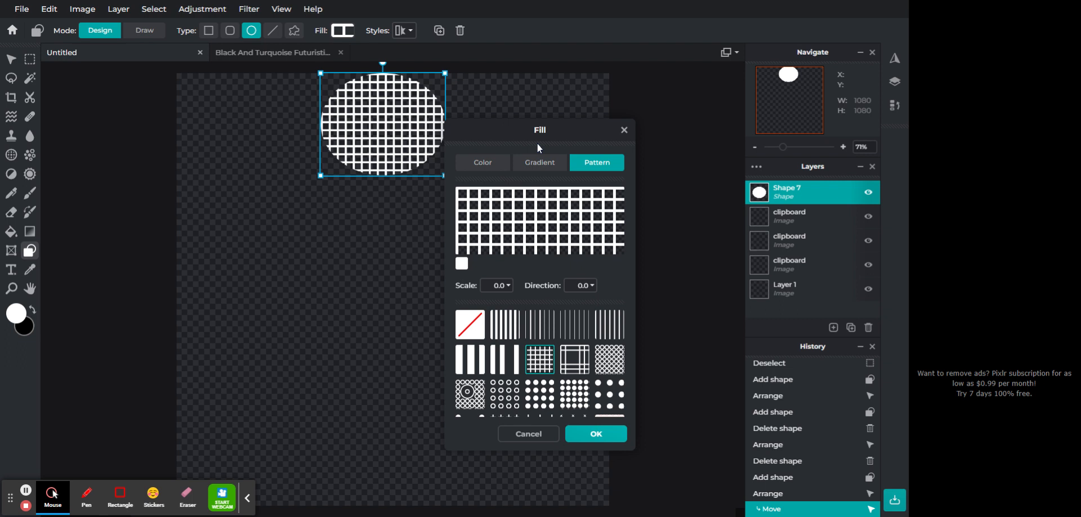
left_click(574, 326)
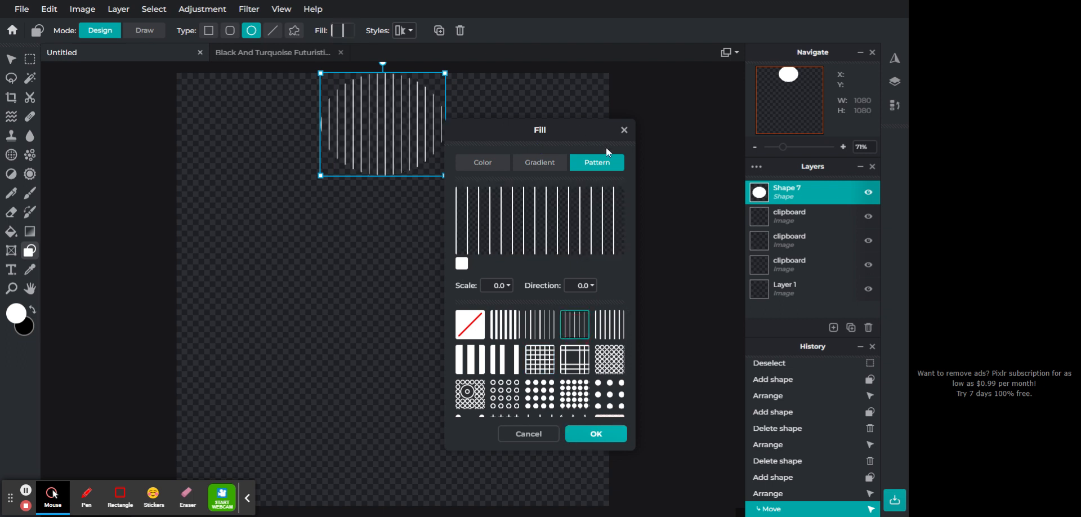
left_click(592, 435)
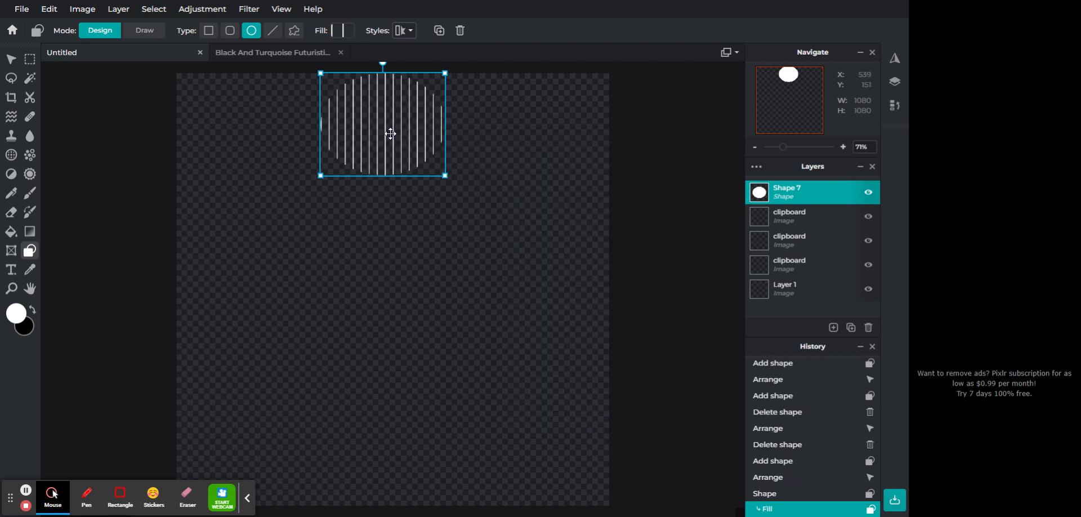
Nudge the patterned ellipse slightly to the right and change its shape type to line.
left_click_drag(387, 150, 388, 150)
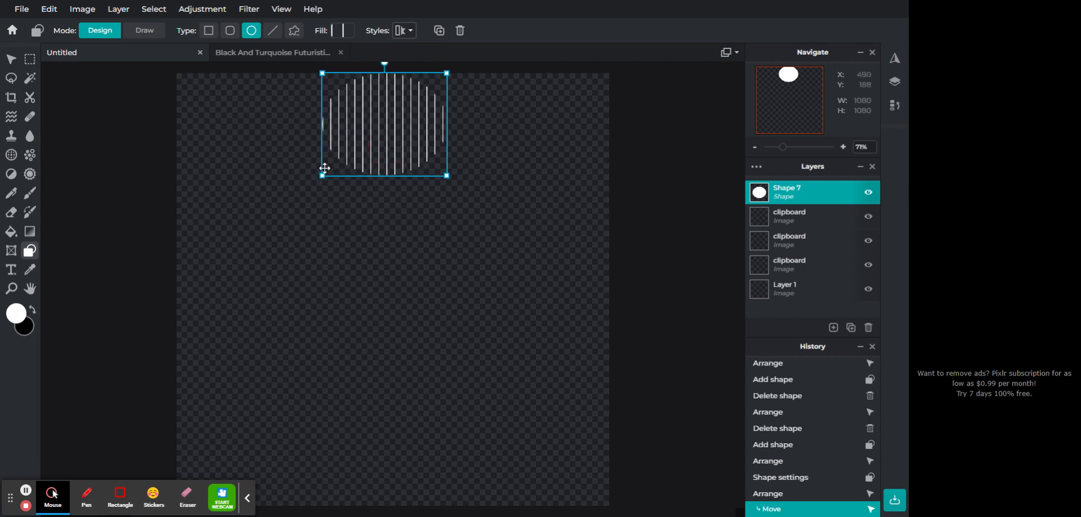
left_click(272, 30)
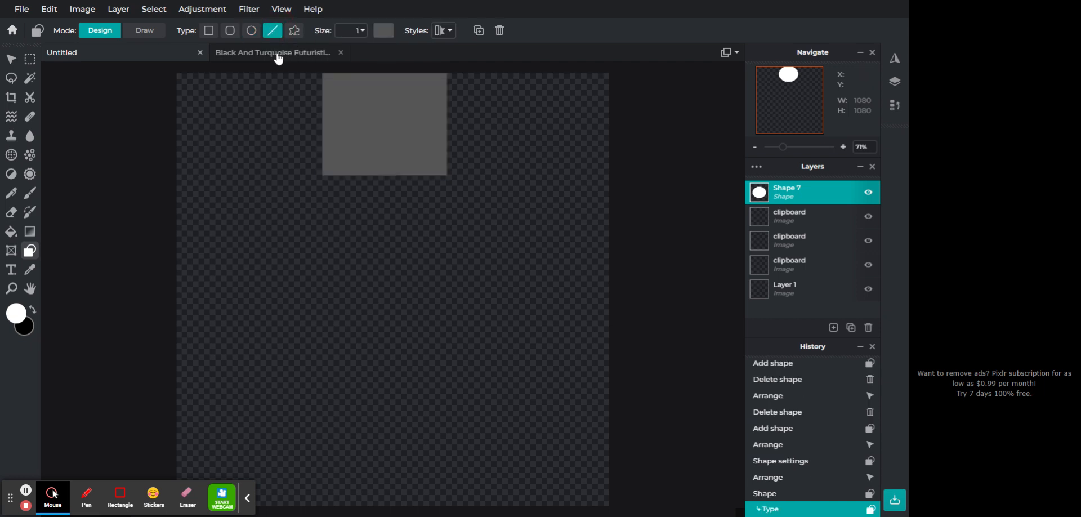
Select the line shape on the Untitled canvas and try changing its outline settings.
left_click(367, 114)
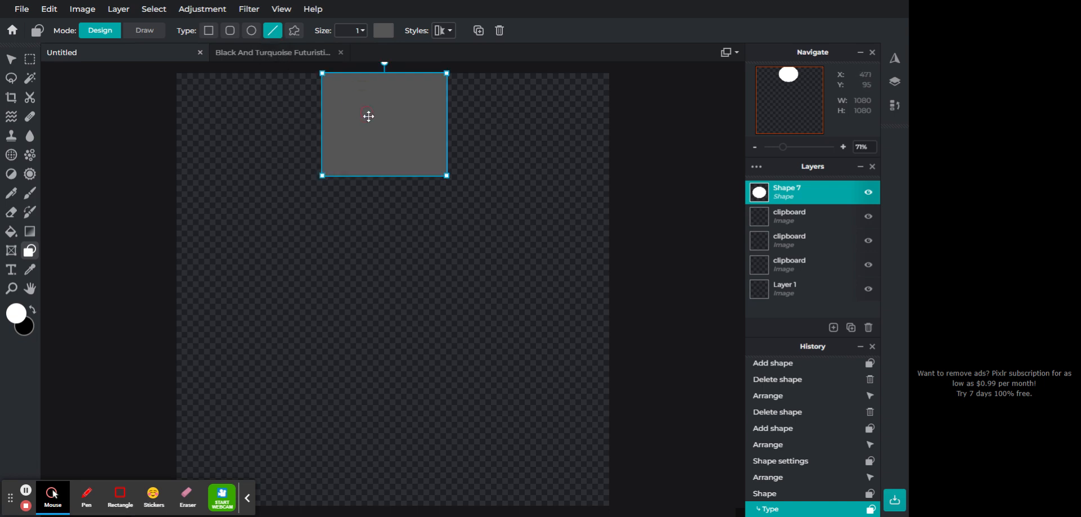
left_click(388, 34)
left_click(371, 159)
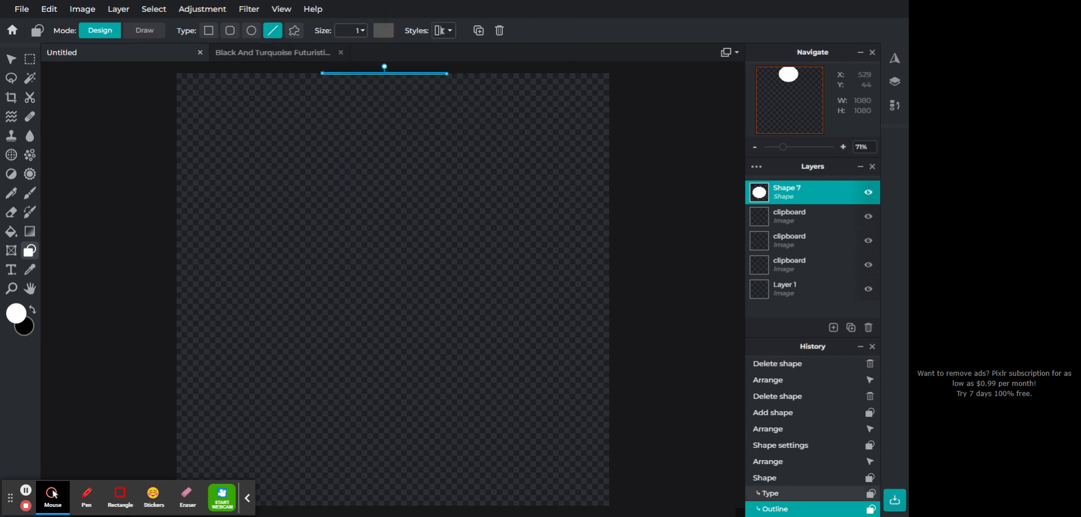
Undo the outline, line-type and position changes to restore the ellipse with the vertical-line pattern, and deselect it.
key("ctrl+z")
key("ctrl+z")
key("ctrl+z")
key("ctrl+z")
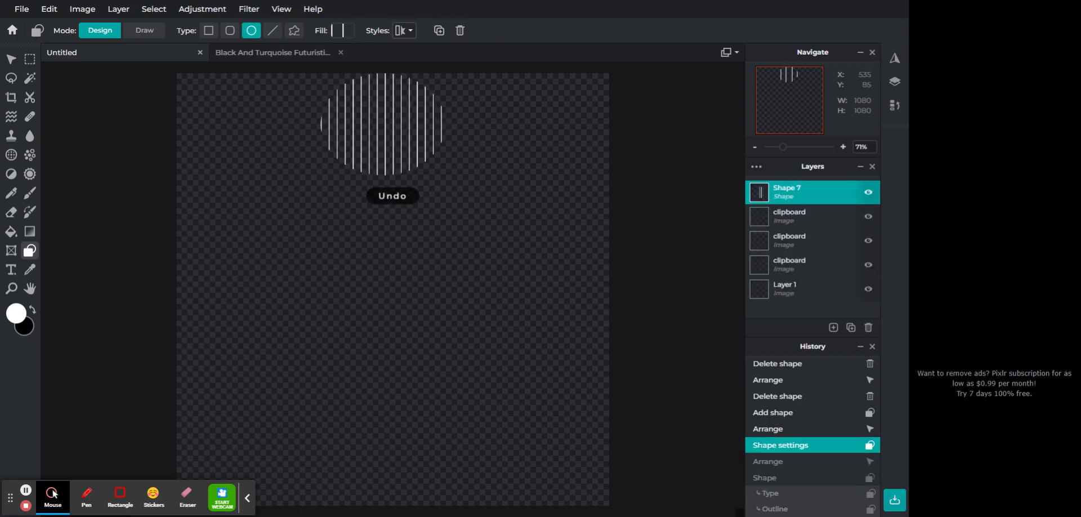
left_click(263, 243)
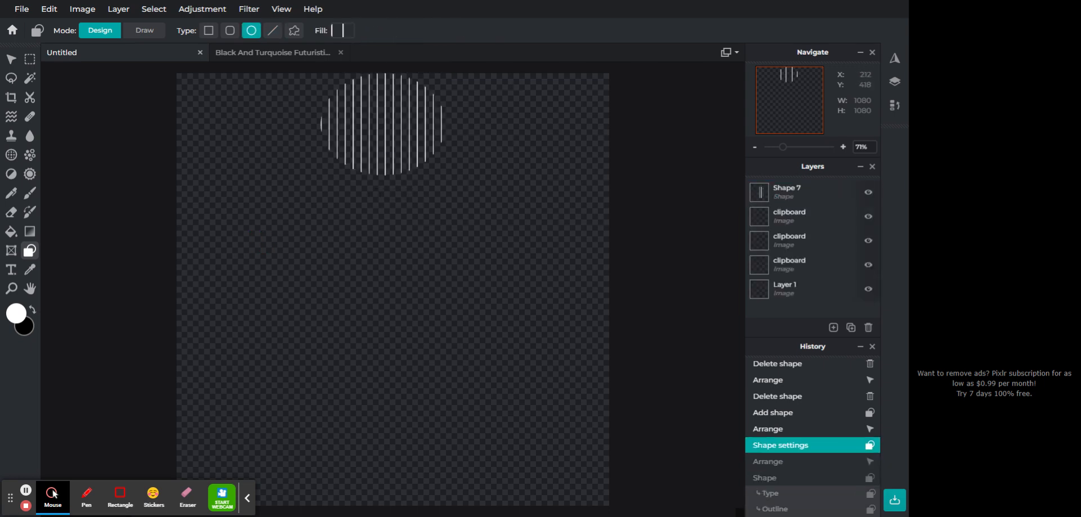
left_click(11, 60)
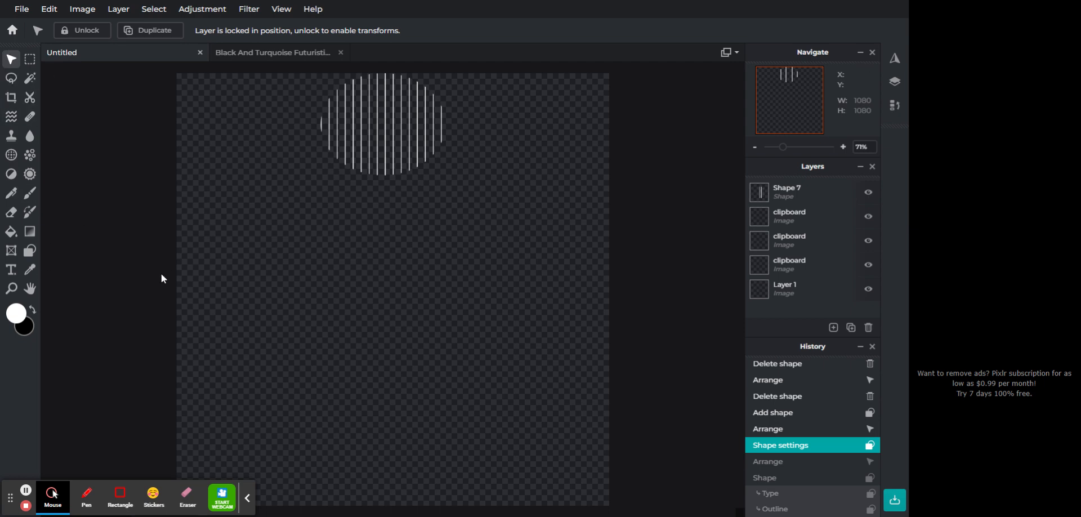
Add a wide text box across the upper part of the canvas reading "NJIT Saturdays".
left_click(10, 269)
left_click_drag(194, 97, 599, 194)
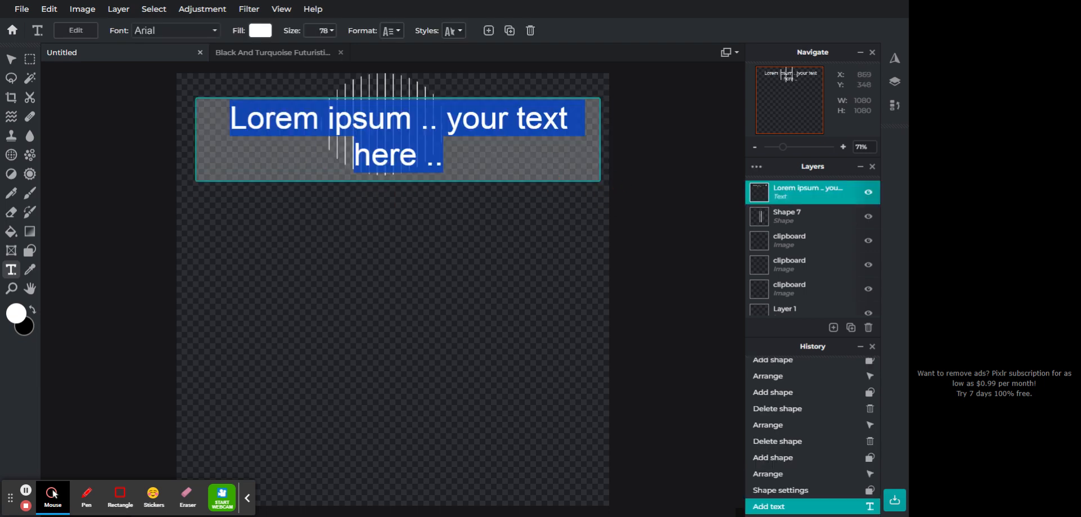
type("NJIT")
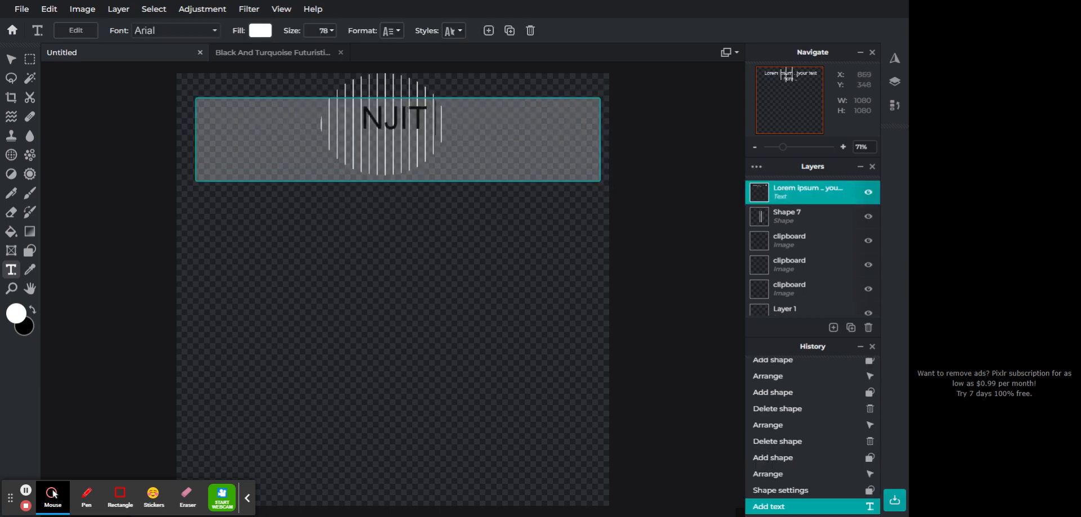
type(" Saturdays")
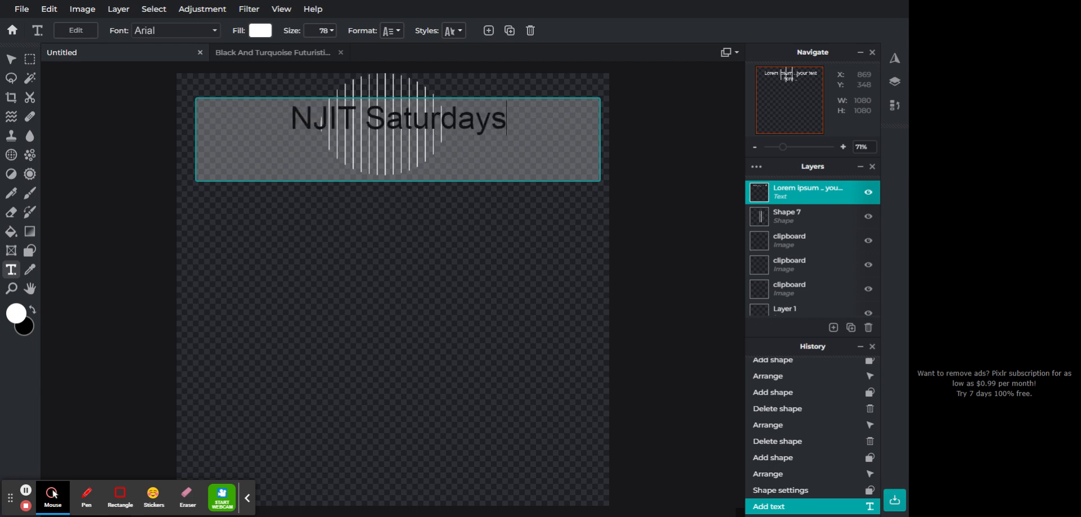
left_click(480, 138)
Set the font size of the "NJIT Saturdays" text to 115.
left_click(324, 35)
left_click(329, 34)
mouse_move(261, 54)
left_mouse_down()
mouse_move(285, 55)
mouse_move(273, 60)
left_mouse_up()
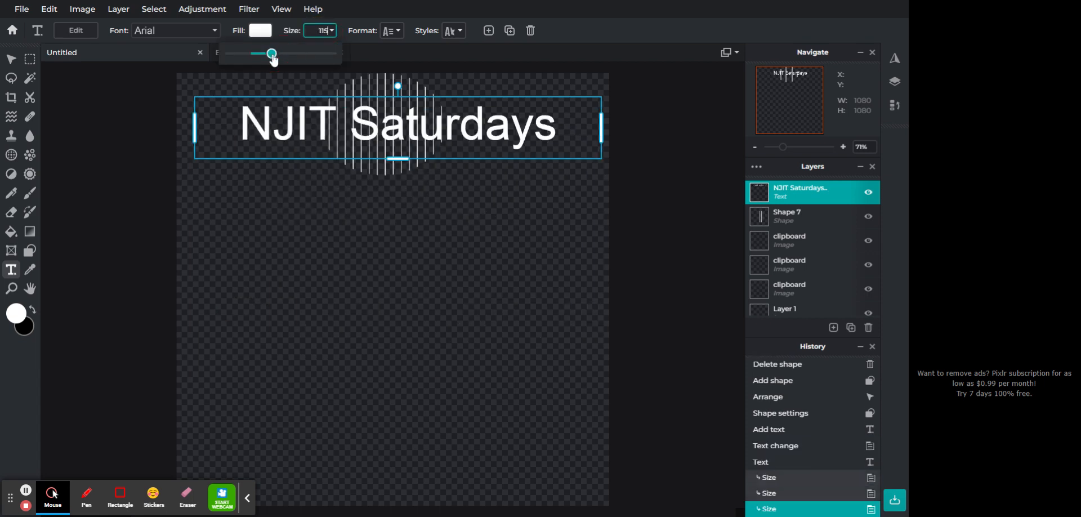
Try a solid brick-red fill and the blue-gold-blue linear gradient preset on the "NJIT Saturdays" text.
left_click(260, 30)
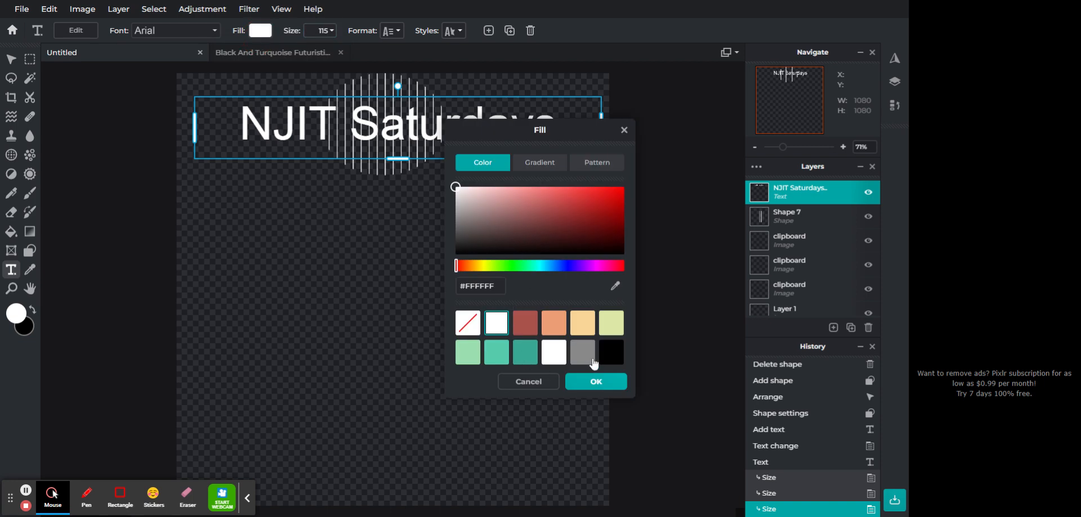
left_click(525, 332)
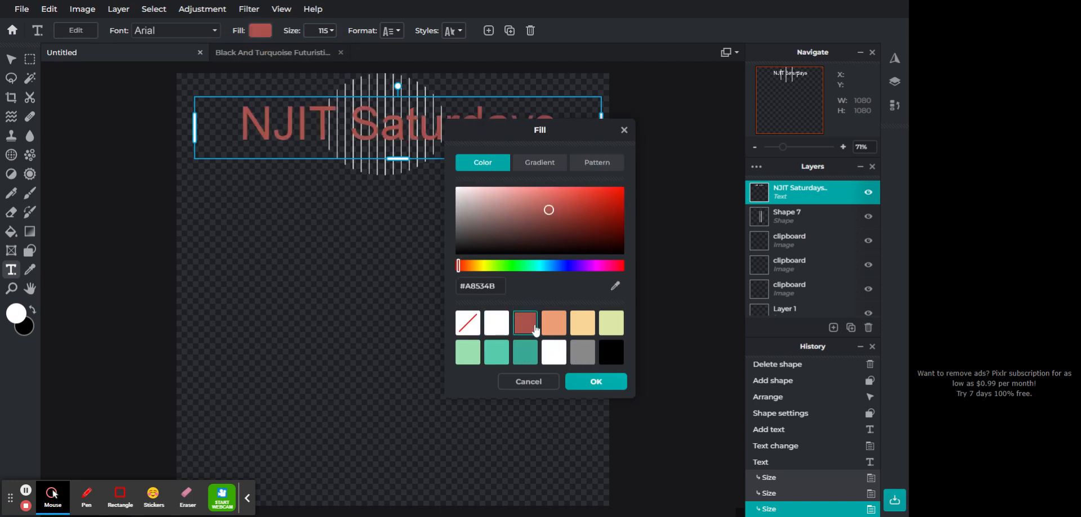
left_click(539, 163)
left_click(550, 346)
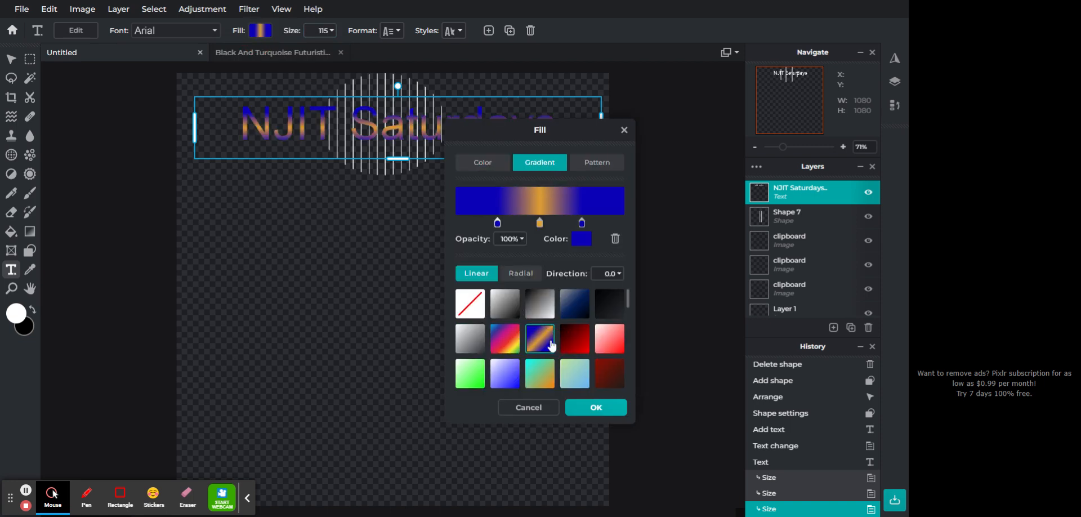
Try moving the first blue gradient stop outward and adding a crimson #B80123 stop near the gradient's far end.
left_click(498, 223)
left_click_drag(498, 224, 484, 224)
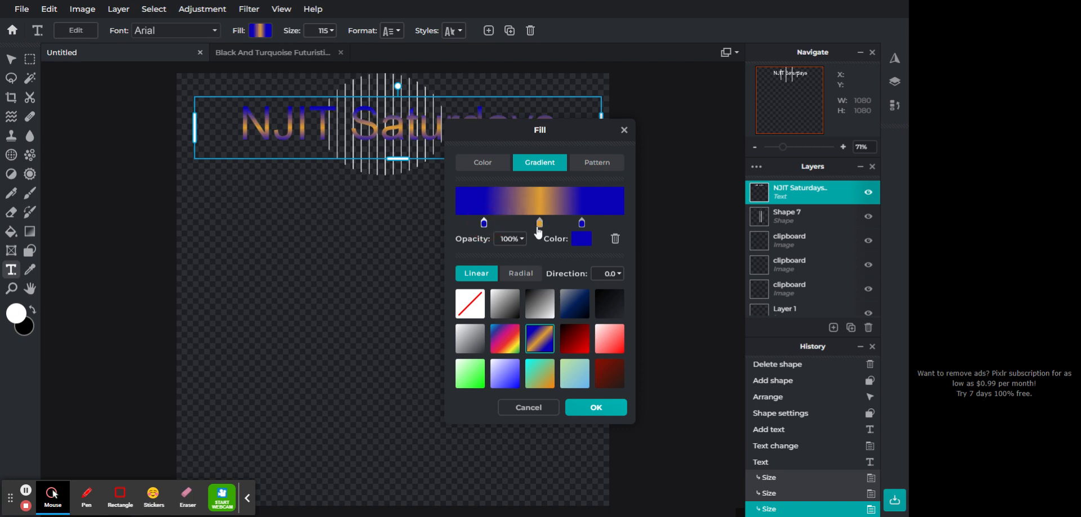
left_click(585, 225)
left_click_drag(586, 224, 605, 226)
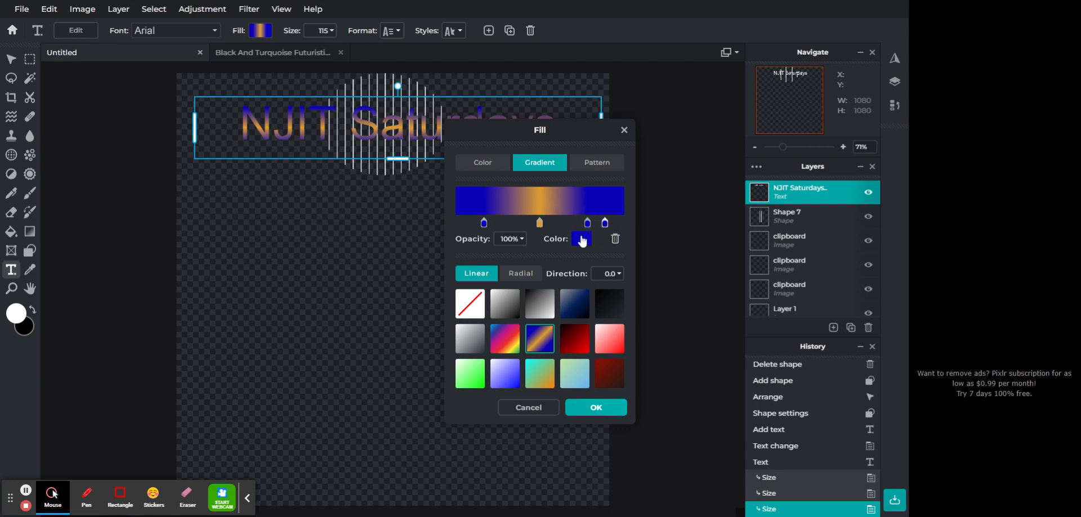
left_click(583, 239)
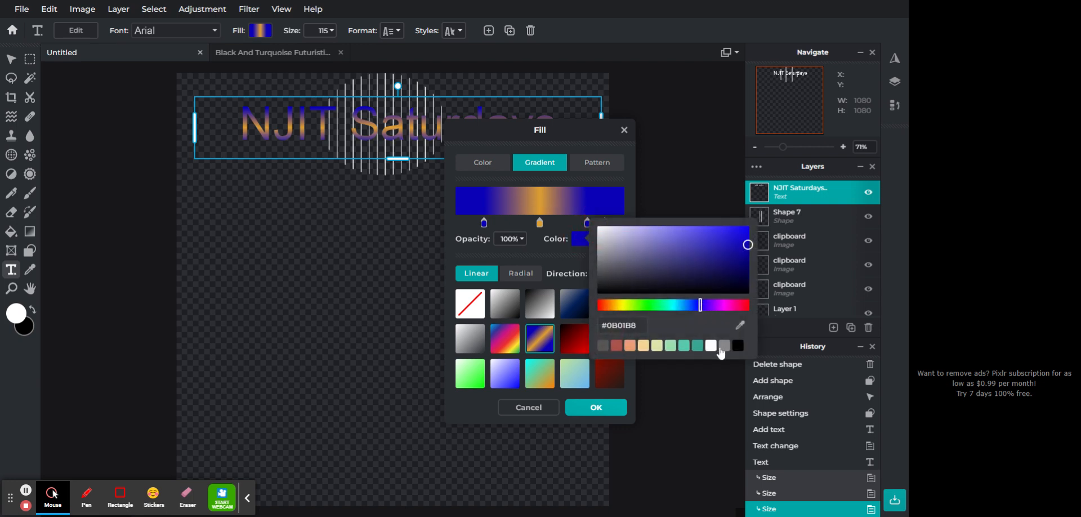
left_click(744, 305)
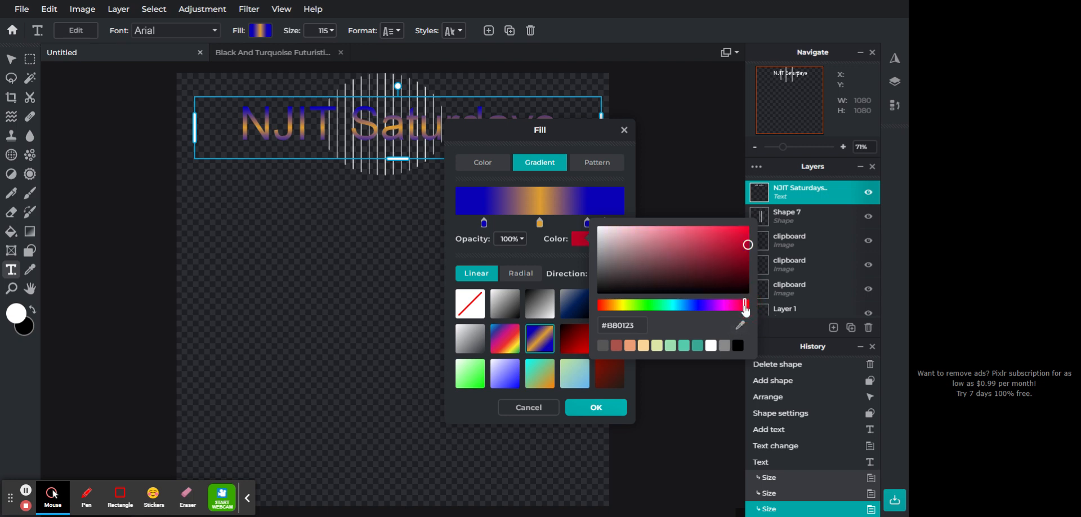
left_click(555, 234)
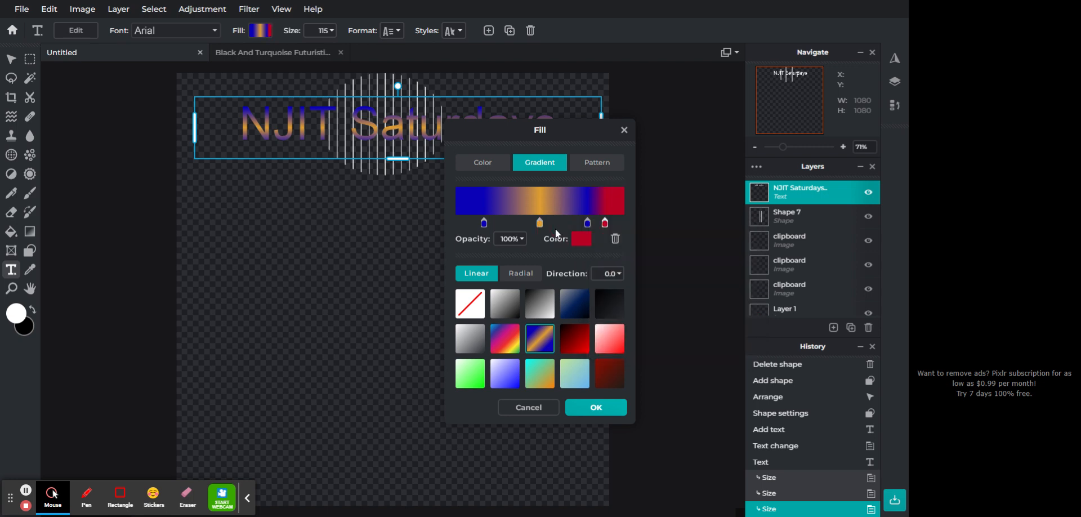
Try shifting the remaining blue stop beside the crimson one slightly inward and recolouring it brick red.
left_click_drag(586, 223, 582, 224)
left_click(581, 239)
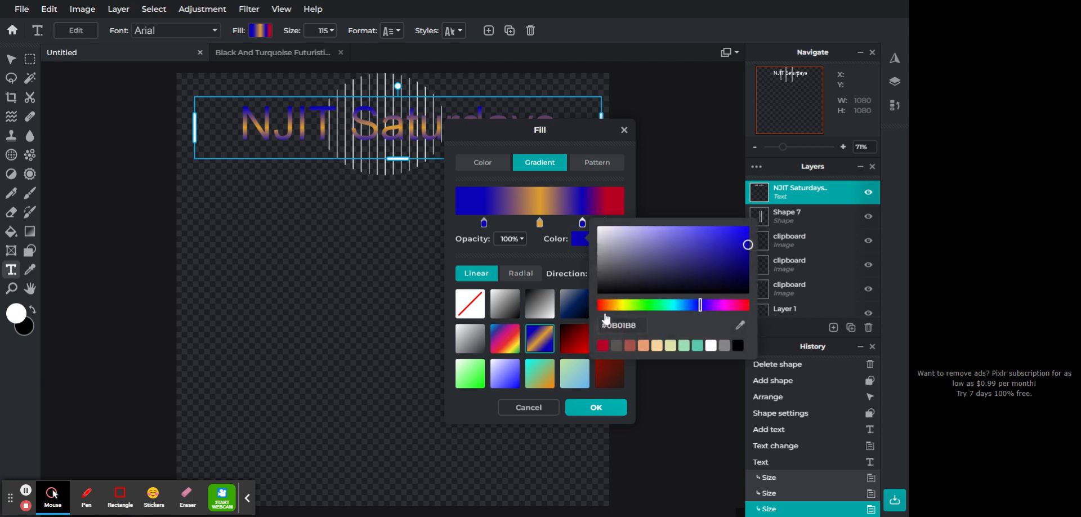
left_click(630, 346)
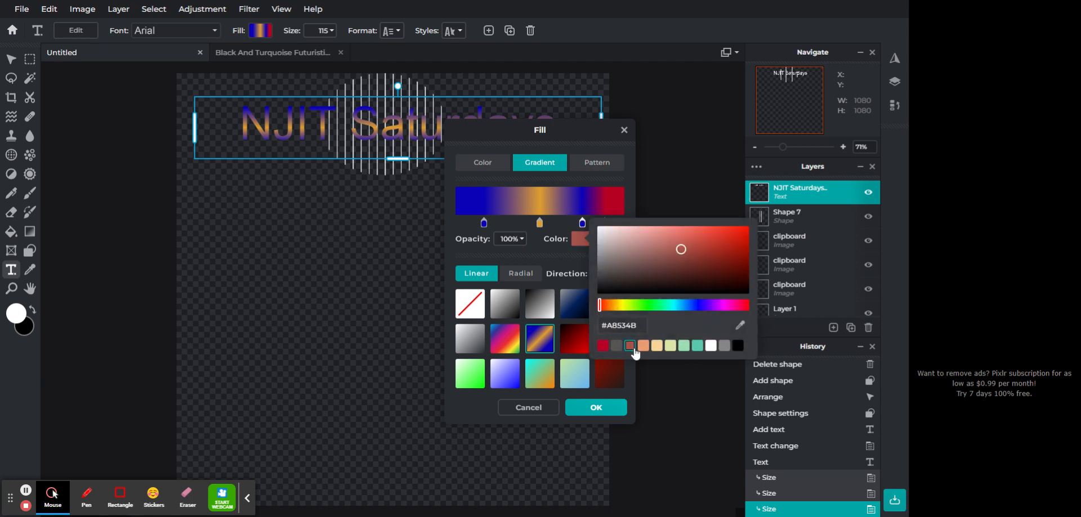
left_click(552, 248)
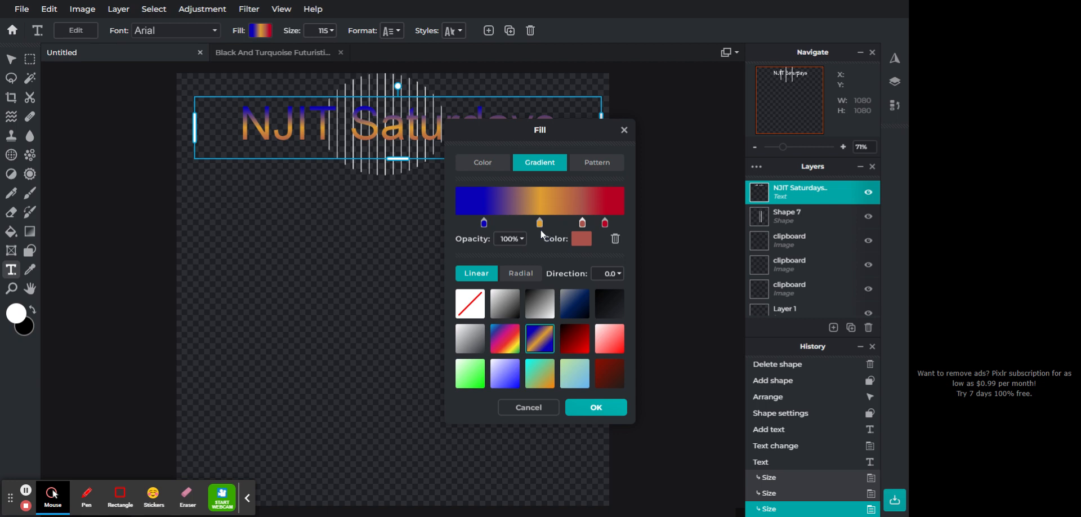
Try recolouring the first gradient stop green #01B81F, close the fill settings, and undo and redo the last change.
left_click(484, 224)
left_click(577, 246)
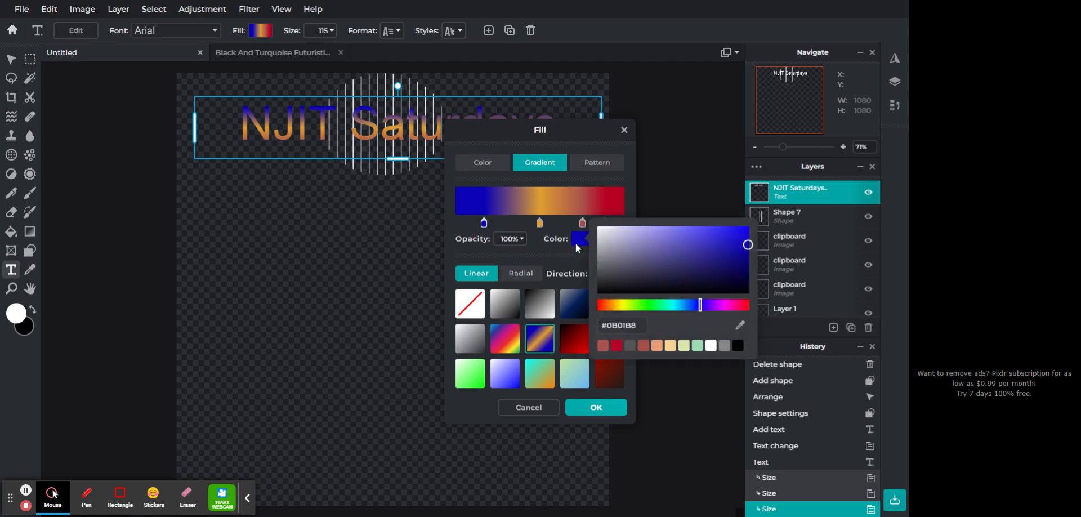
left_click(653, 305)
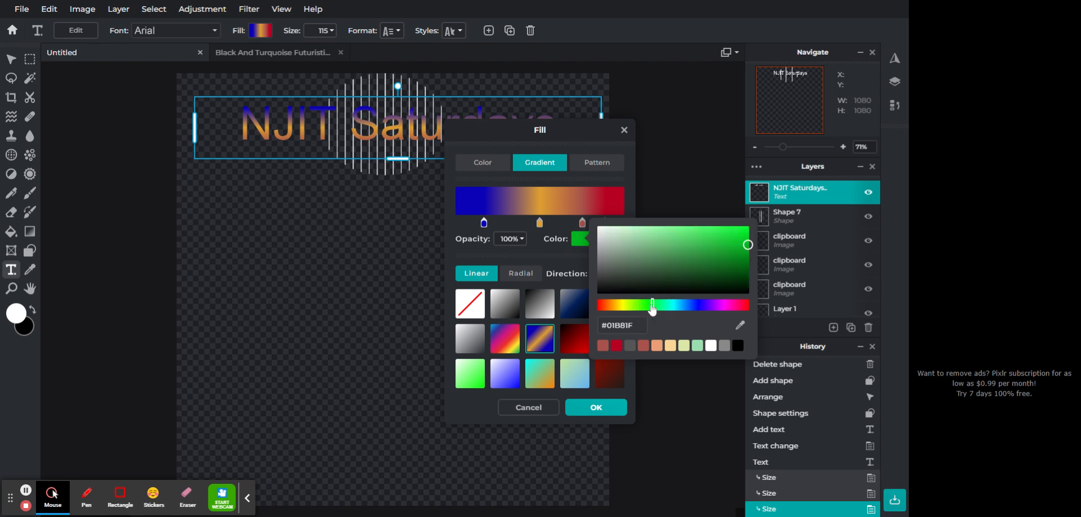
left_click(598, 410)
left_click(623, 133)
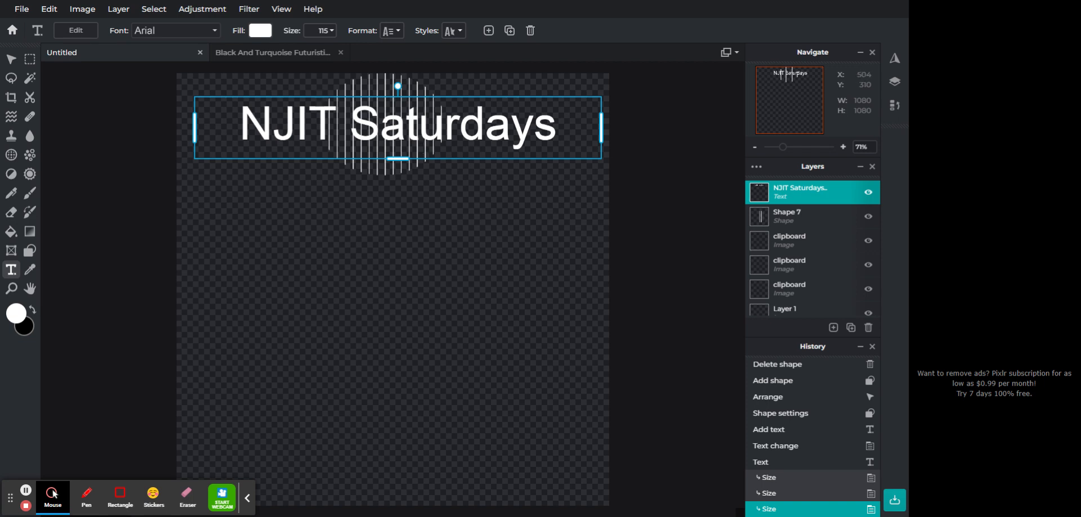
key("ctrl+z")
key("ctrl+y")
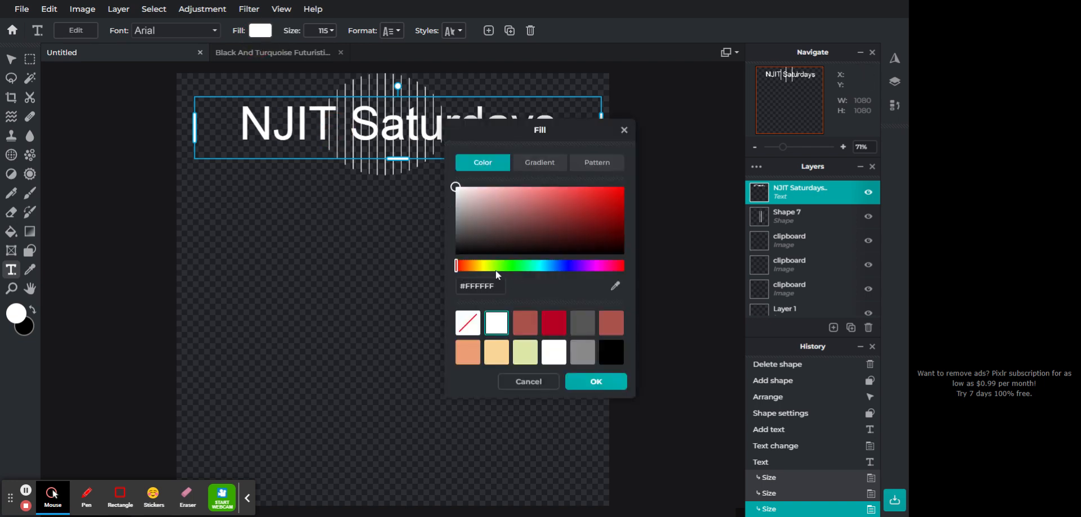
Fill the text with the blue-gold-blue linear gradient preset and recolour its first stop orange #B84101.
left_click(531, 164)
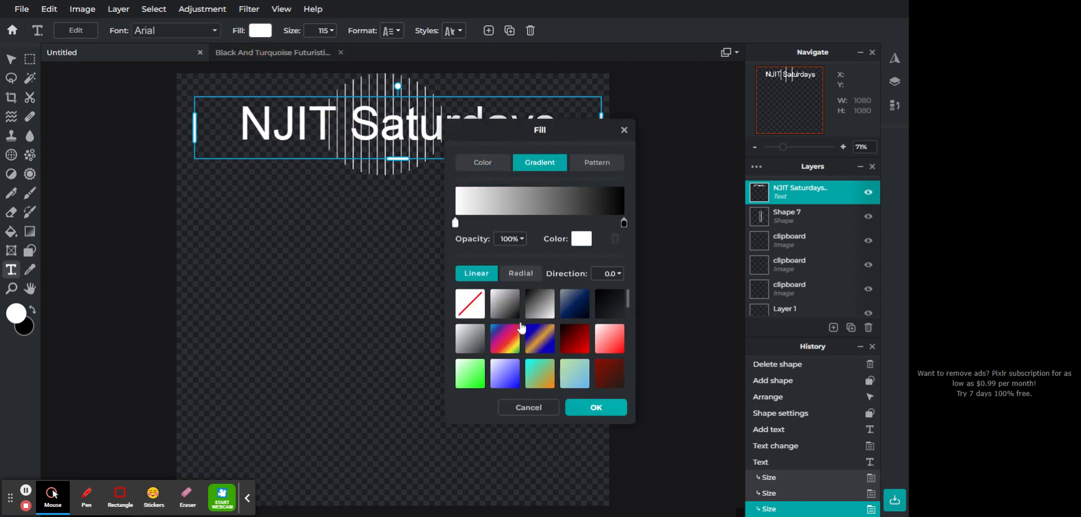
left_click(540, 350)
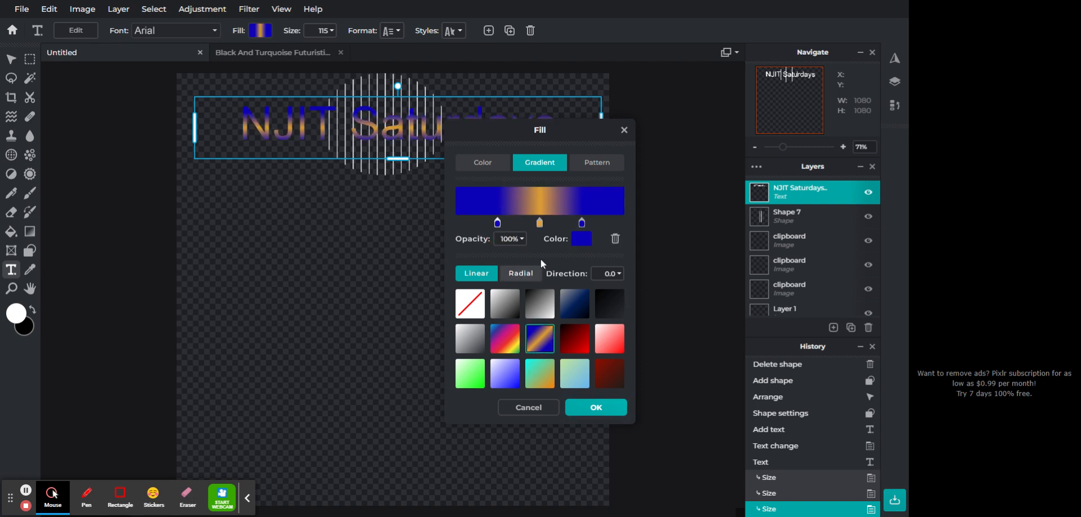
left_click(581, 239)
left_click(606, 304)
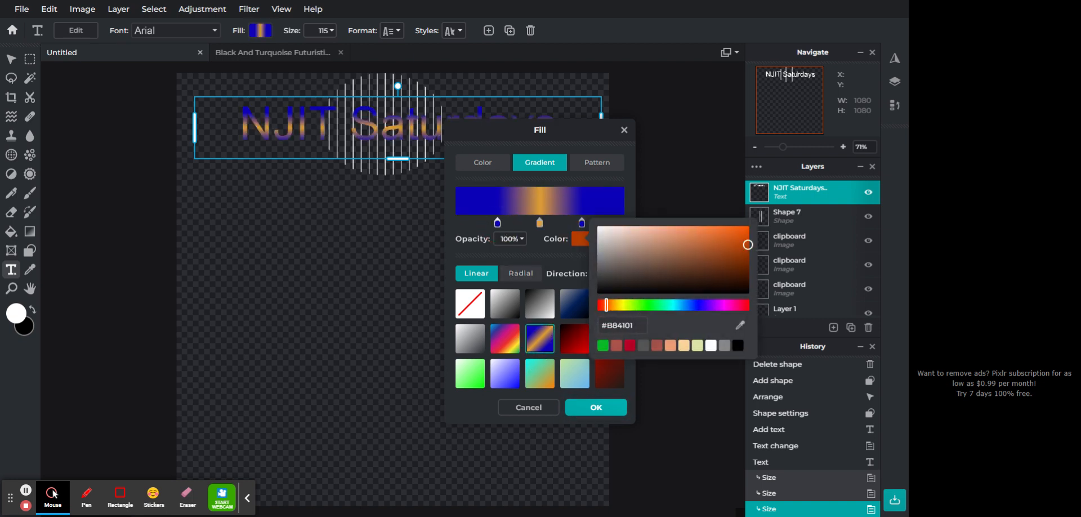
left_click(484, 256)
Recolour the gradient's last stop crimson #B8011C, apply the fill to the text, and deselect it.
left_click(540, 224)
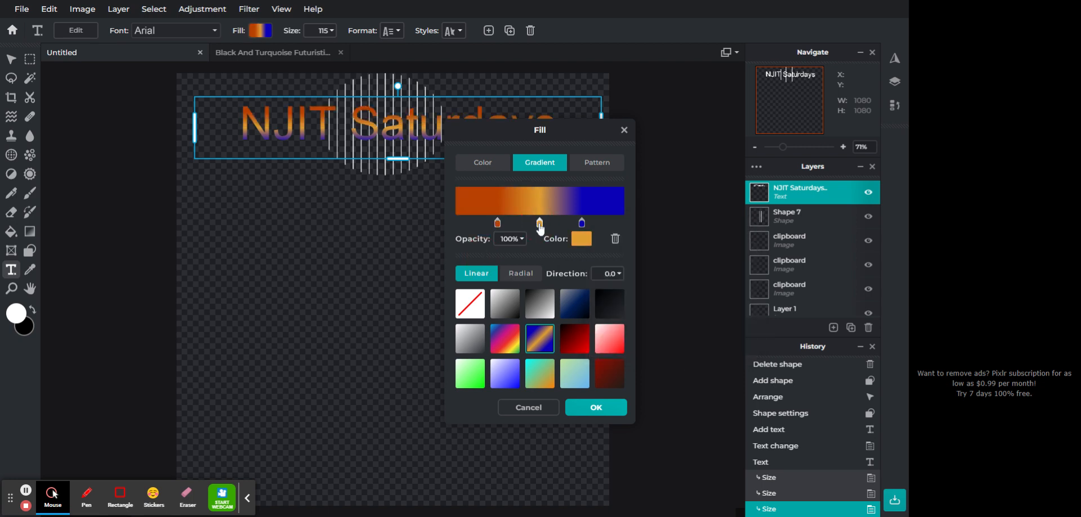
left_click(581, 226)
left_click(579, 242)
left_click(745, 305)
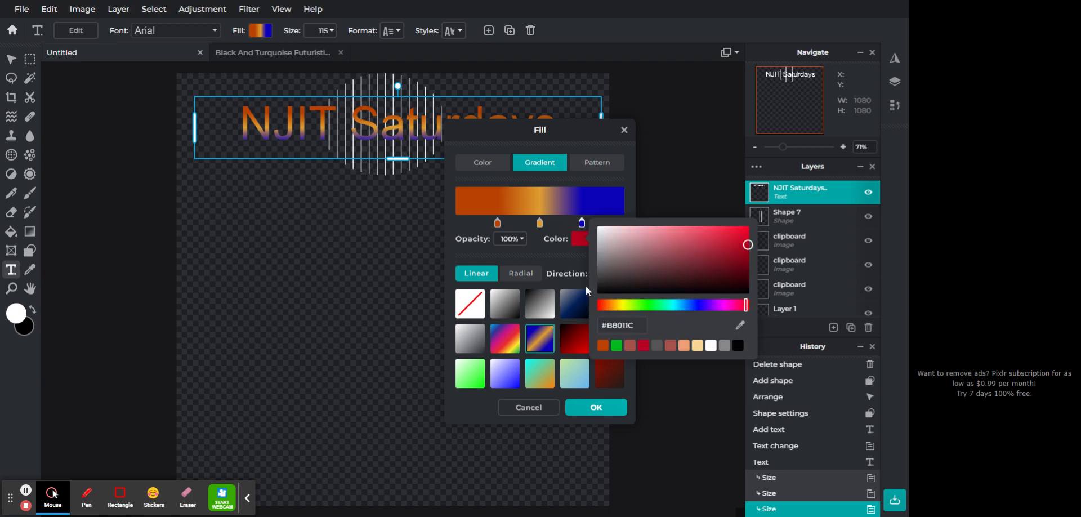
left_click(471, 411)
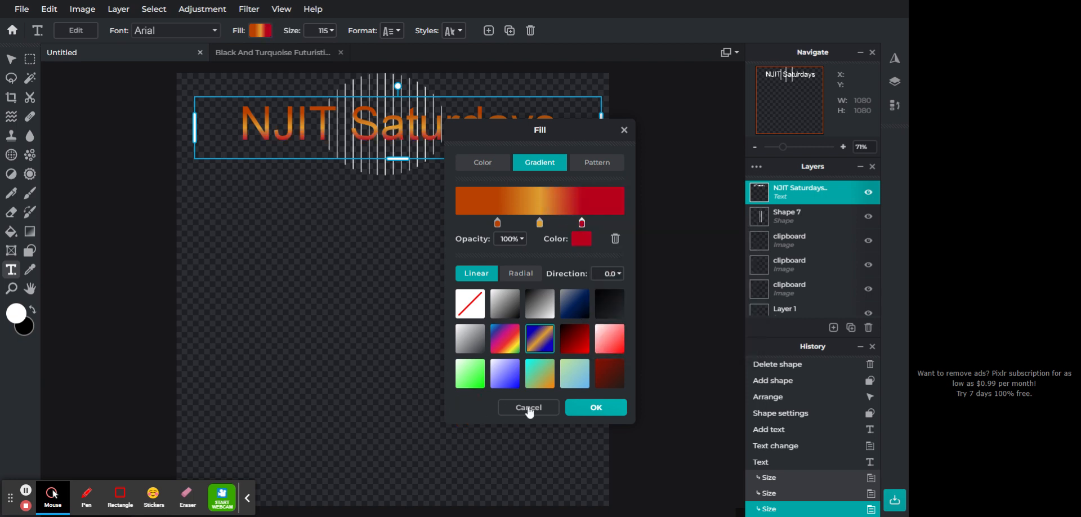
left_click(595, 408)
left_click(12, 61)
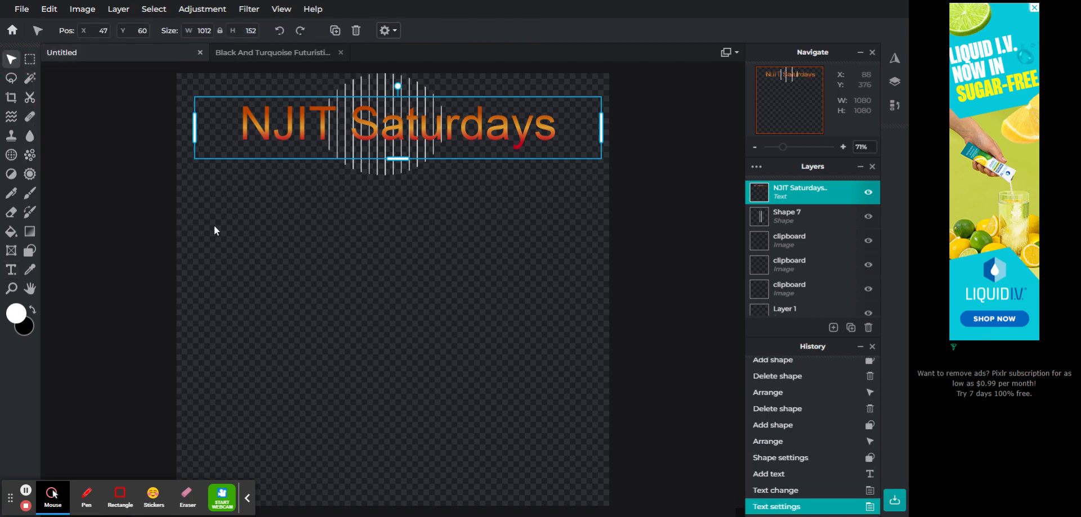
left_click(228, 230)
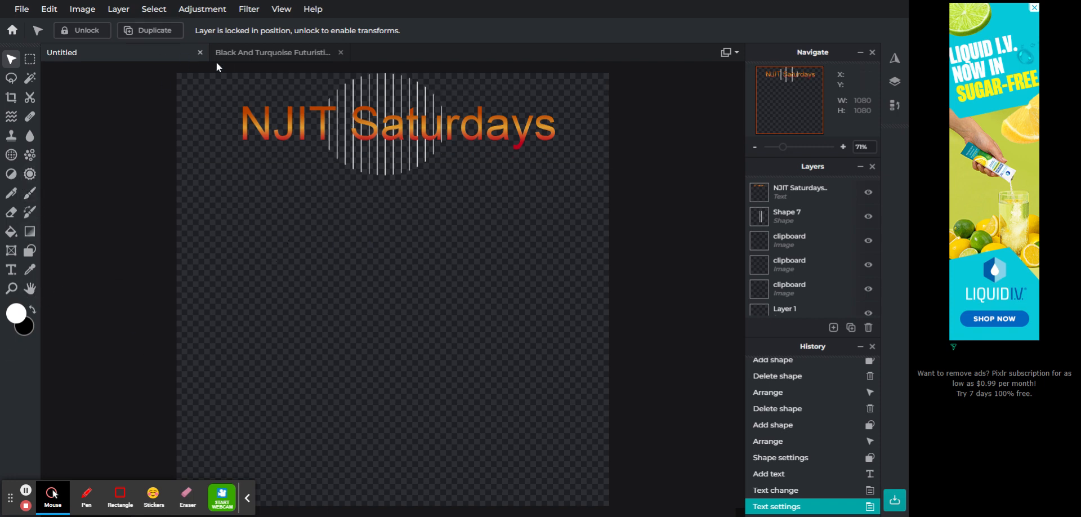
Check the Twitch overlay document, and draw a wide rectangle shape along the bottom of the Untitled canvas.
left_click(263, 56)
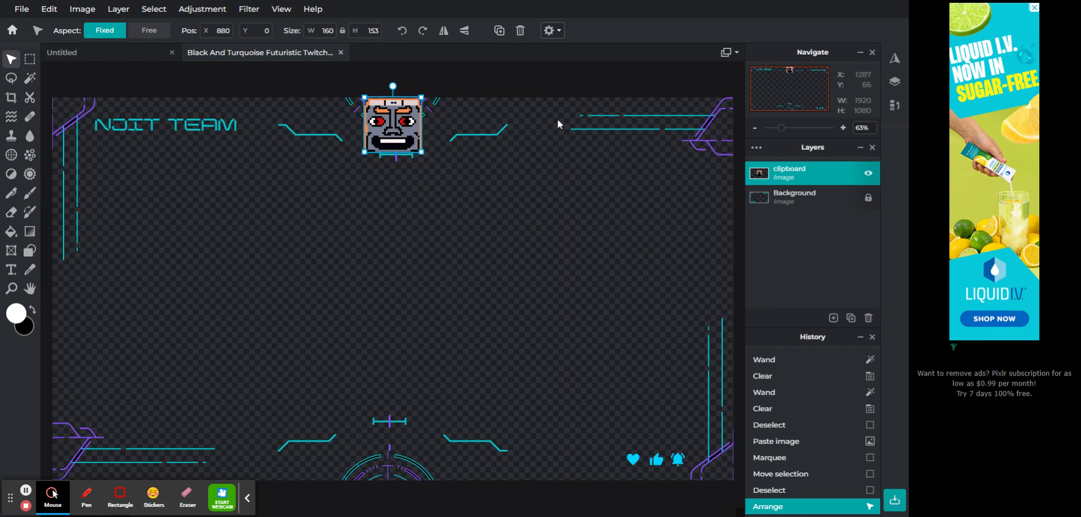
left_click(120, 60)
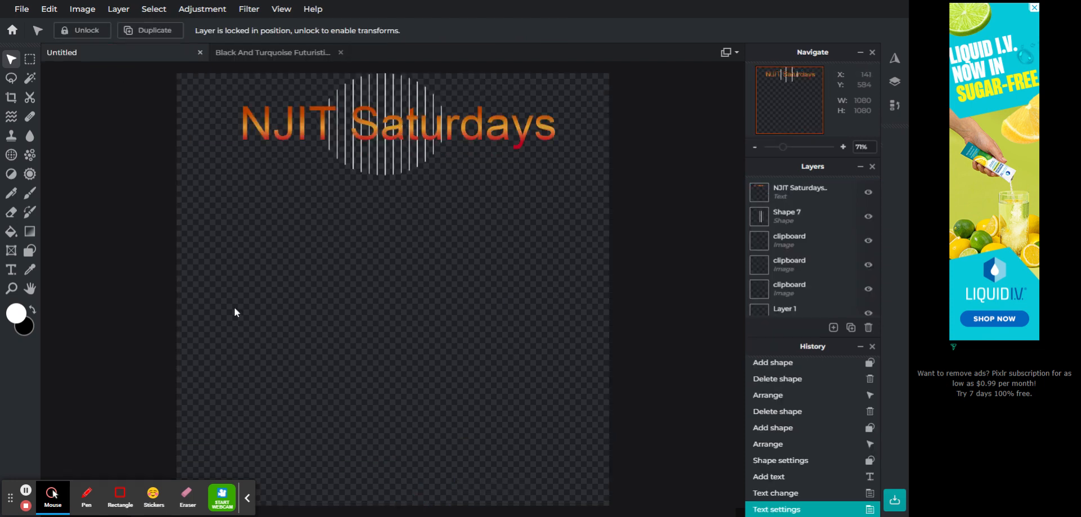
left_click(30, 250)
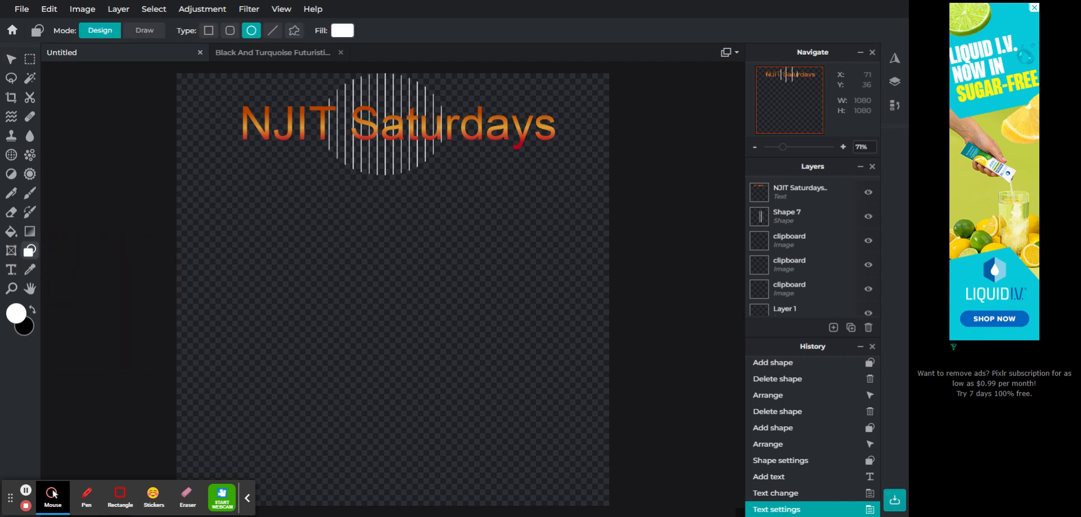
left_click(209, 32)
left_click_drag(187, 434, 601, 506)
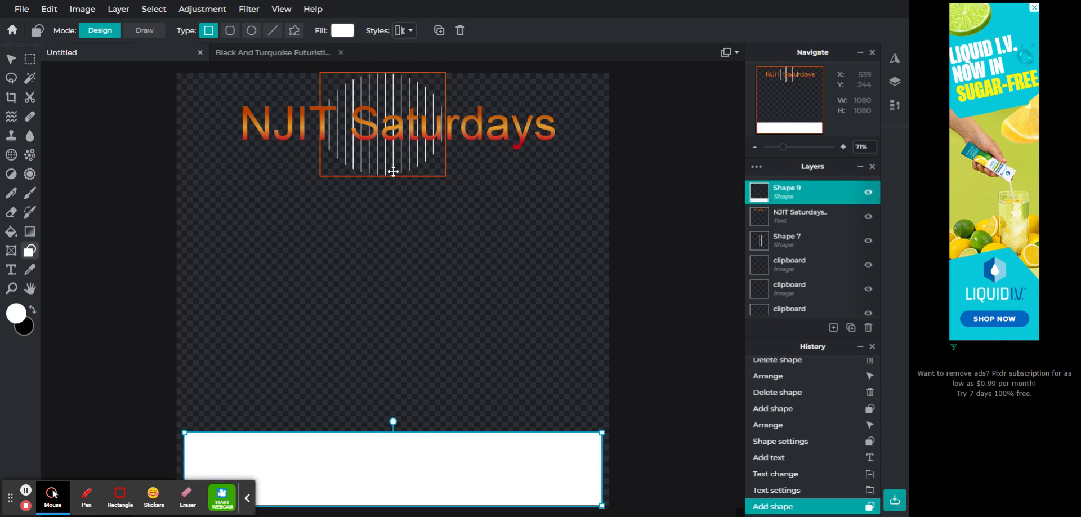
Set the bottom rectangle's fill to none and nudge the shape very slightly downward.
left_click(341, 32)
left_click(469, 325)
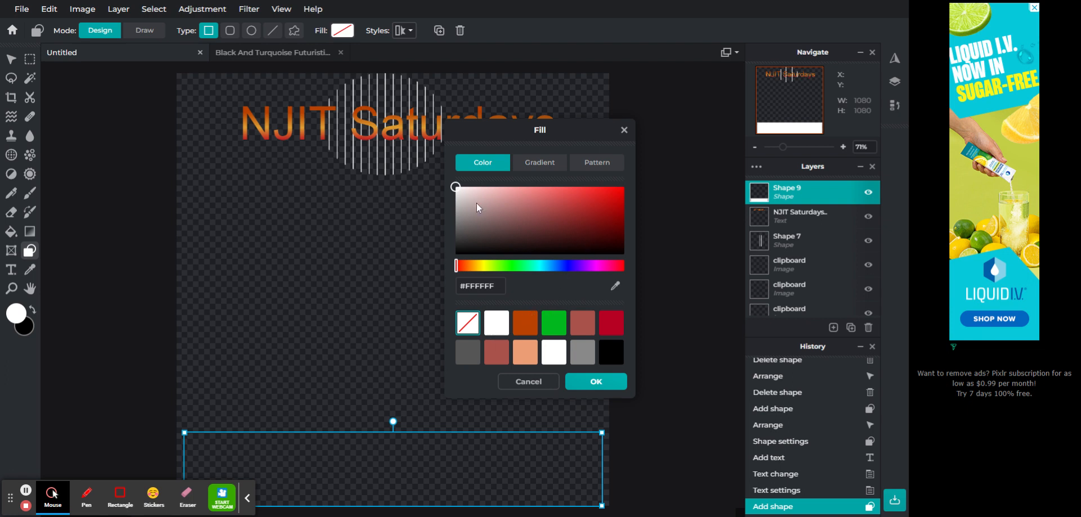
left_click(595, 382)
scroll(523, 403, "down", 2)
scroll(424, 449, "up", 1)
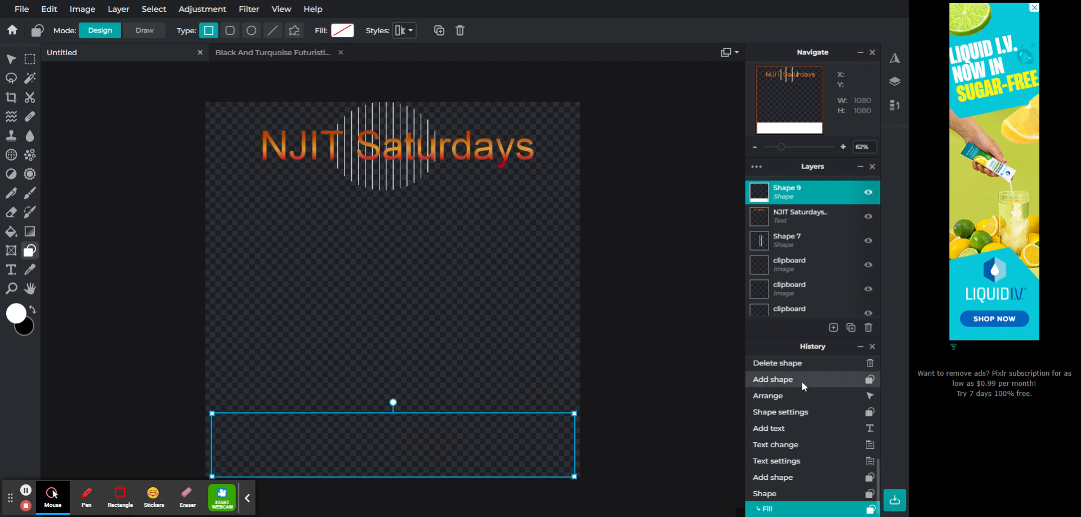
scroll(851, 441, "down", 1)
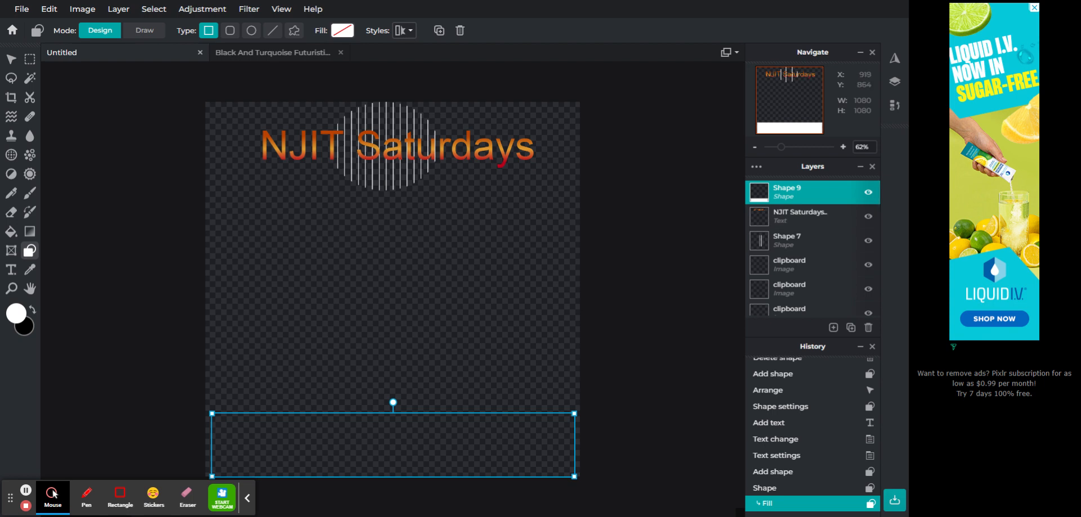
left_click_drag(529, 416, 528, 416)
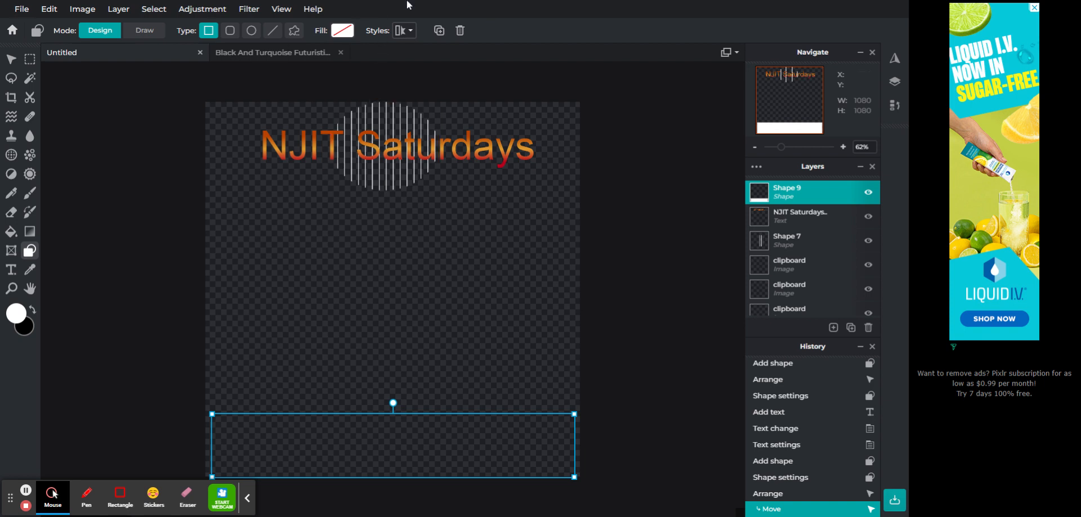
View the Twitch overlay's frame layout again and return to the Untitled canvas.
left_click(262, 56)
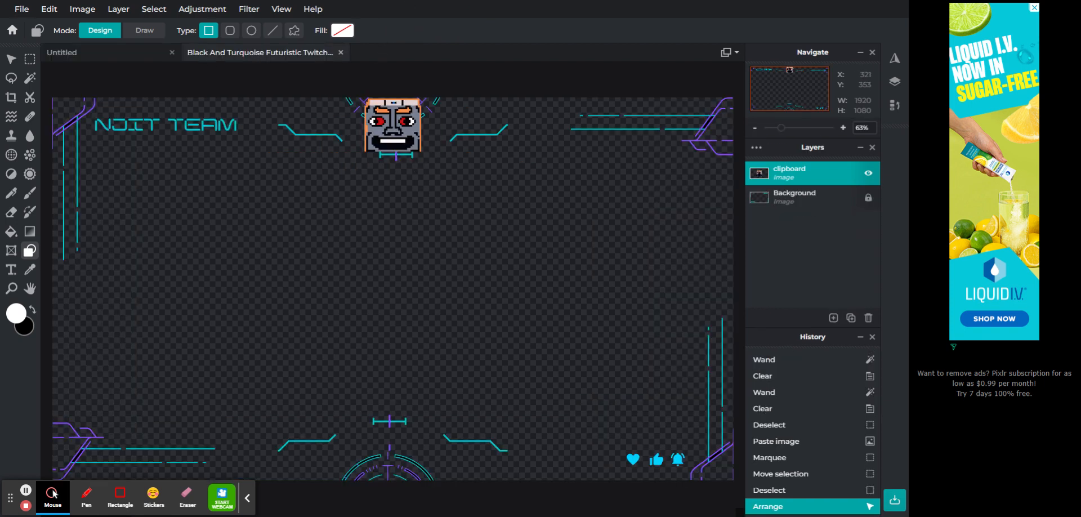
left_click(99, 52)
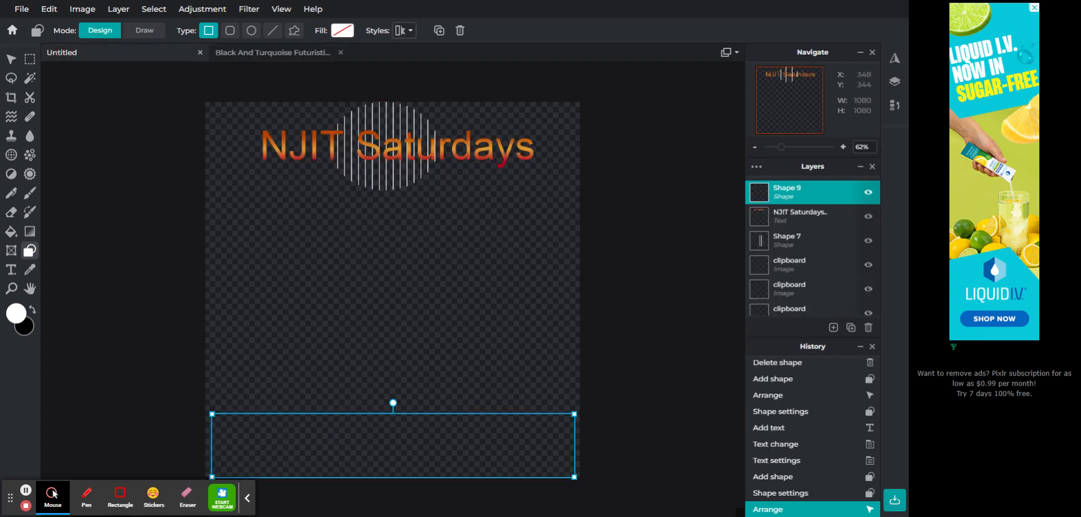